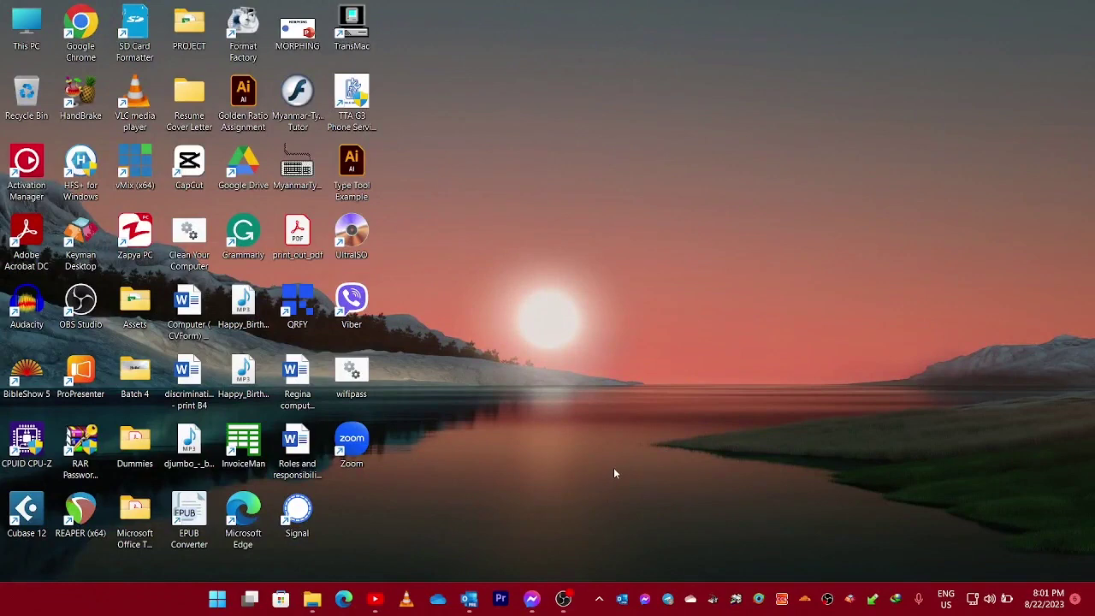
Open This PC from the desktop to view drives C:, D: and F:.
{"action": "double_click", "coordinate": [27, 45]}
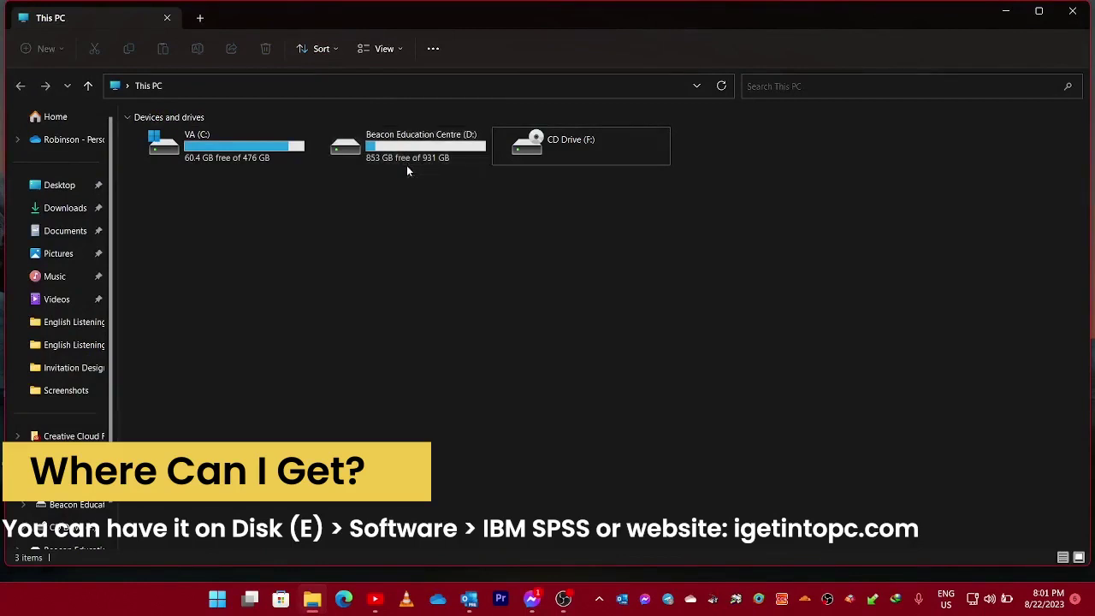
Open drive D: and select the 628 MB IBM_SPSS_Statistics_27.0.1_IF026 archive.
{"action": "double_click", "coordinate": [408, 159]}
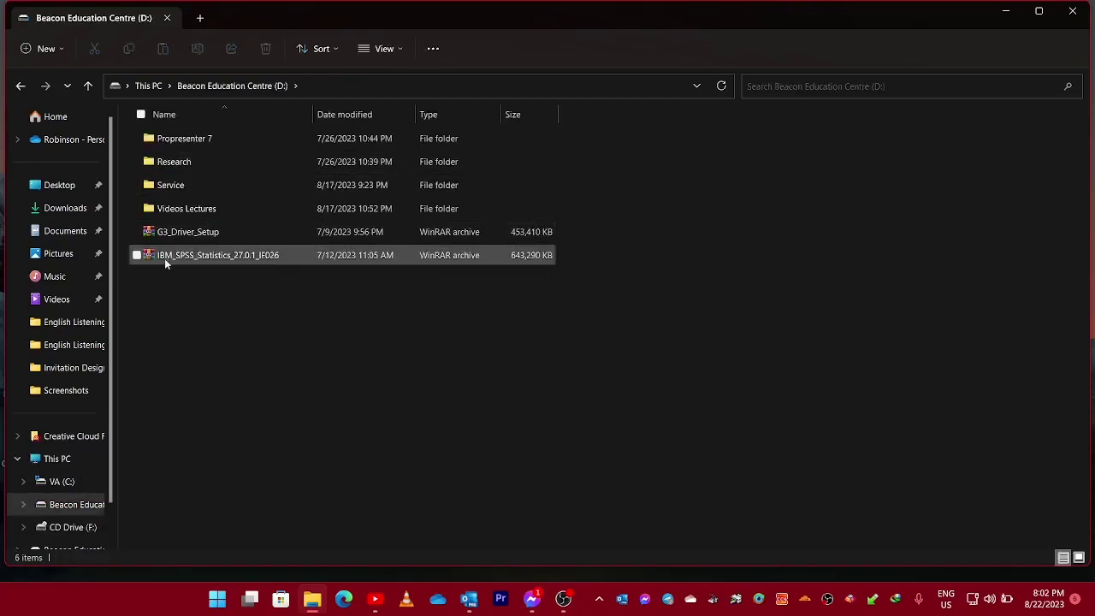
{"action": "left_click", "coordinate": [241, 255]}
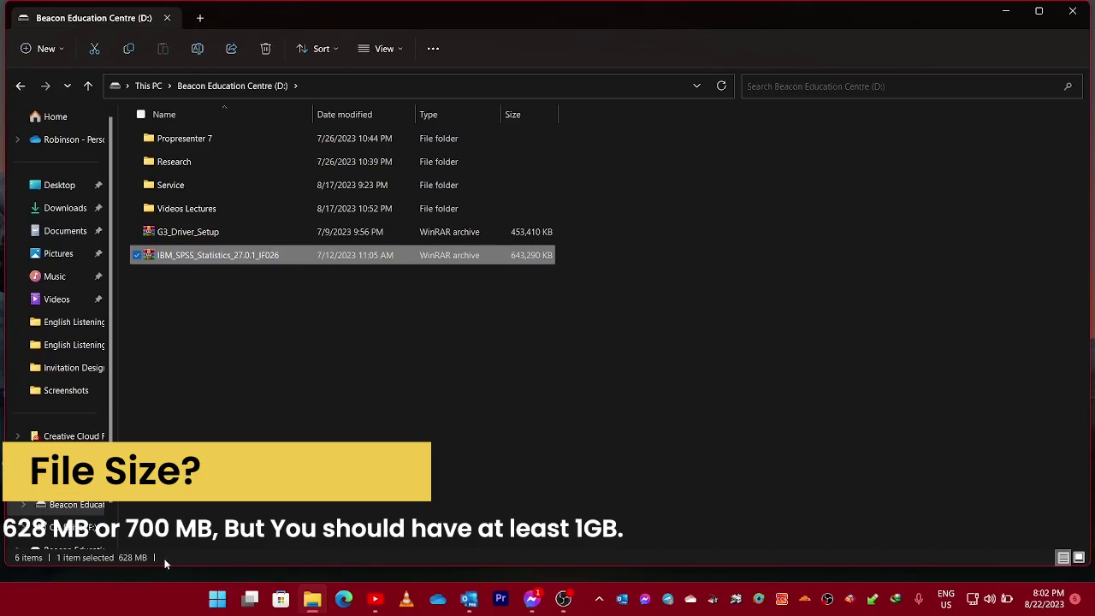
{"action": "left_click", "coordinate": [270, 448]}
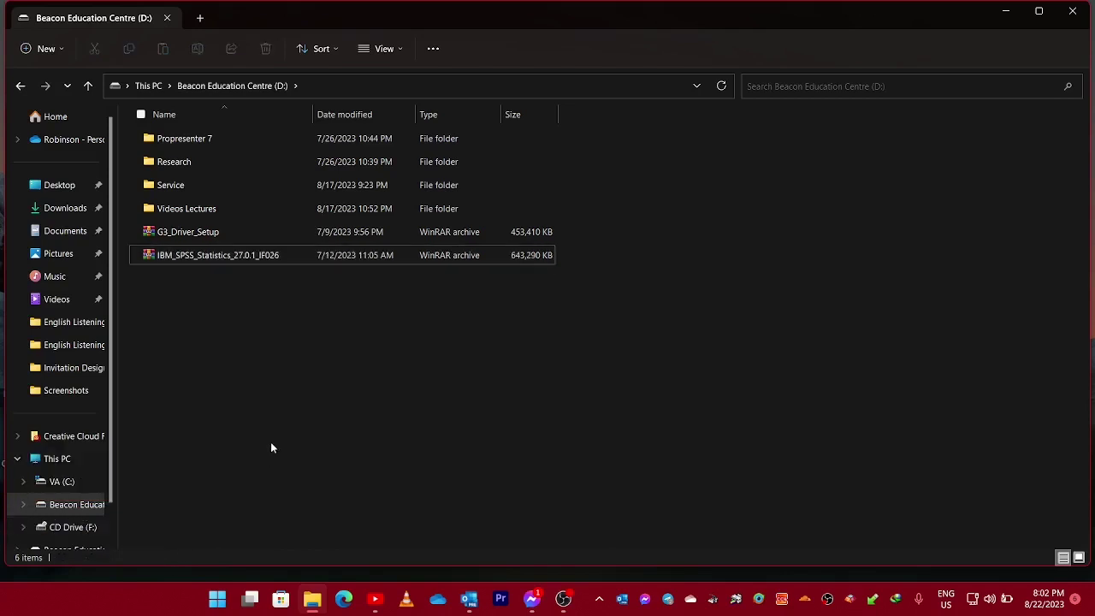
{"action": "left_click", "coordinate": [234, 261]}
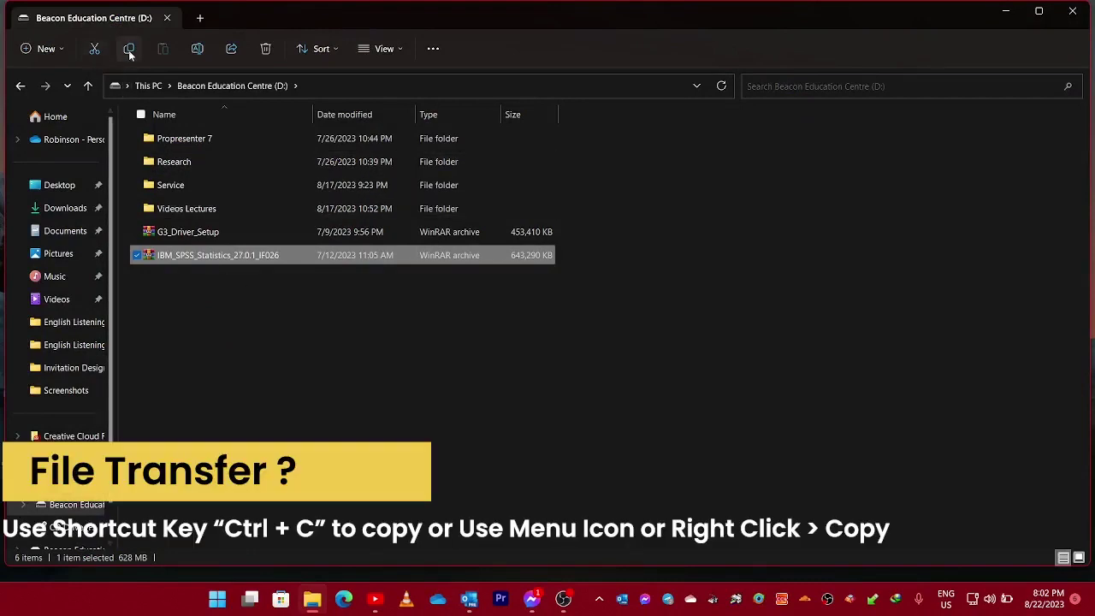
Copy the IBM_SPSS_Statistics_27.0.1_IF026 archive from drive D: onto the desktop.
{"action": "right_click", "coordinate": [228, 276]}
{"action": "left_click", "coordinate": [264, 277]}
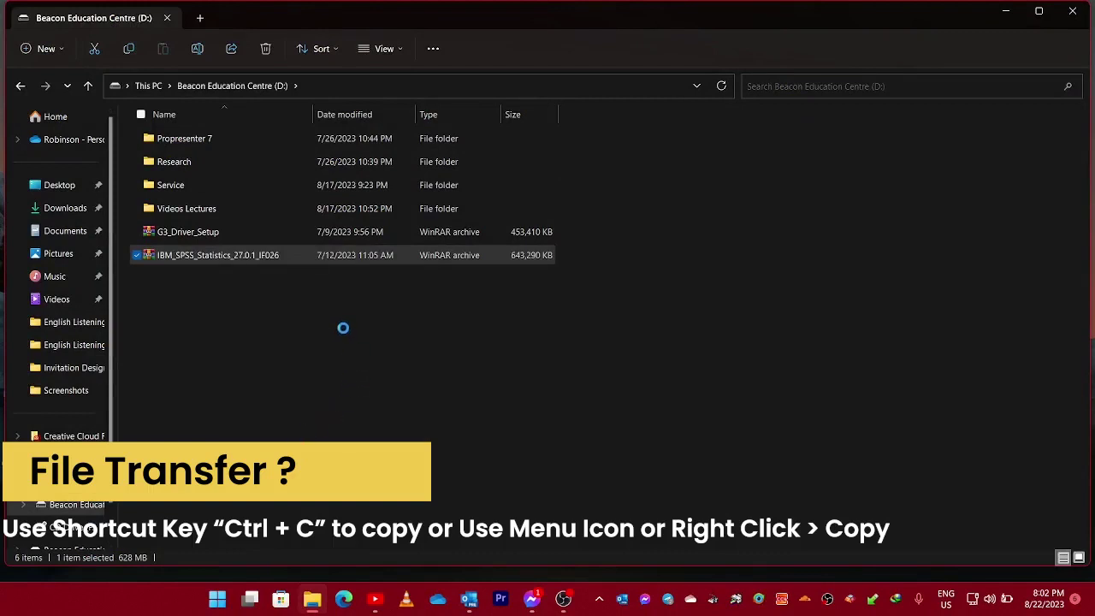
{"action": "left_click", "coordinate": [316, 366]}
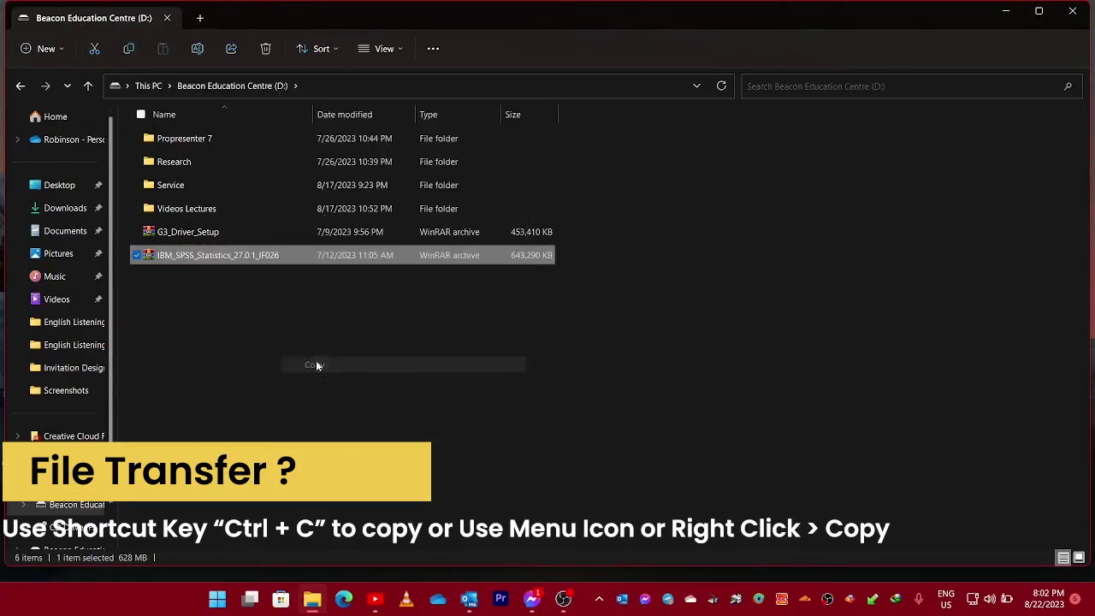
{"action": "left_click", "coordinate": [1064, 12]}
{"action": "right_click", "coordinate": [578, 205]}
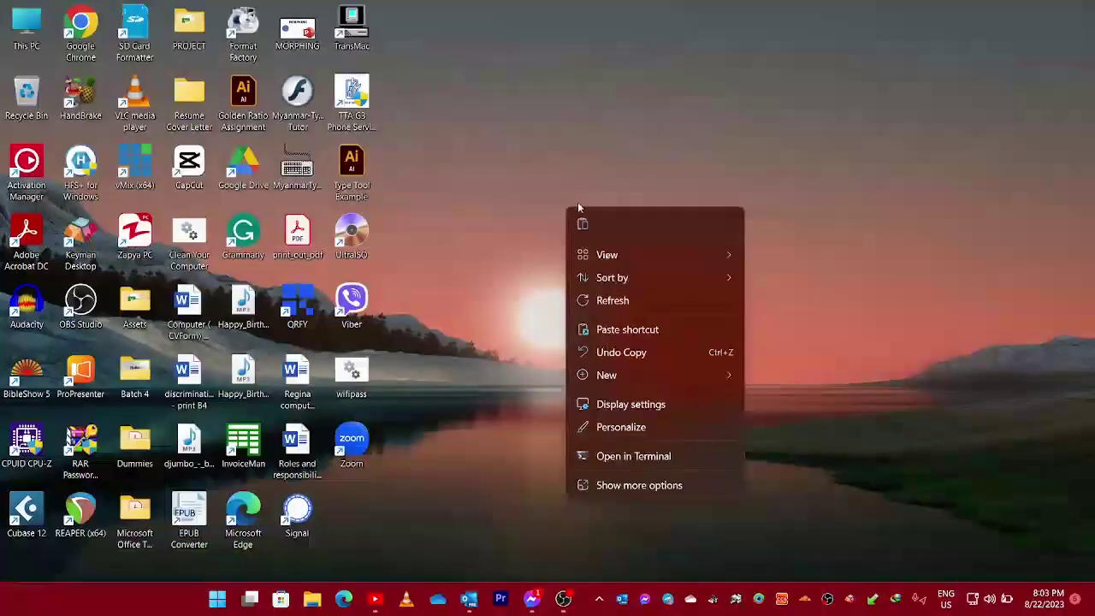
{"action": "left_click", "coordinate": [589, 227]}
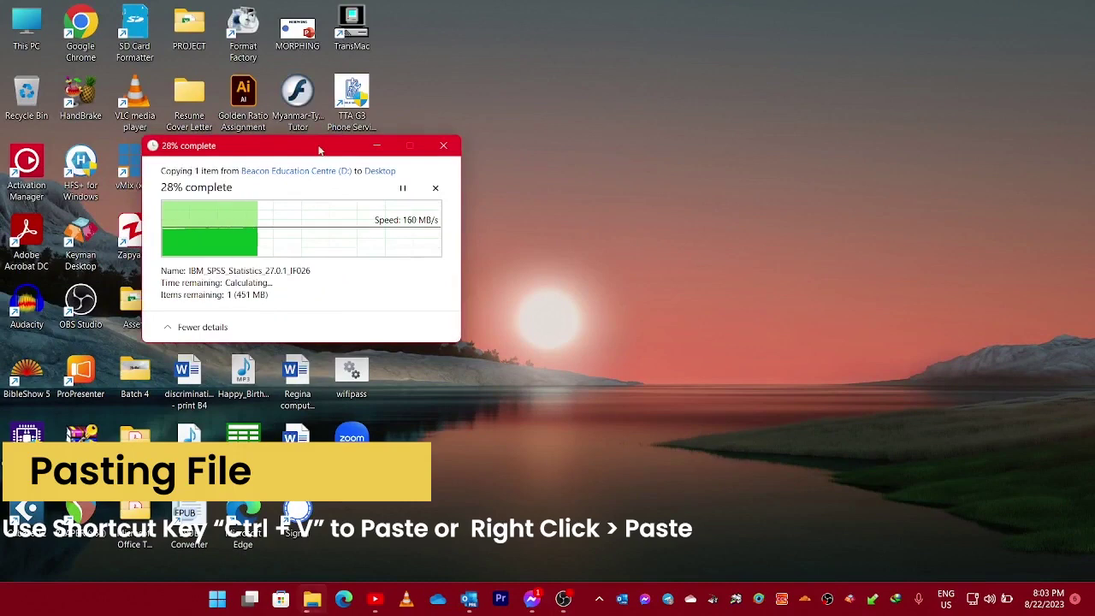
{"action": "left_click_drag", "start_coordinate": [317, 151], "coordinate": [691, 62]}
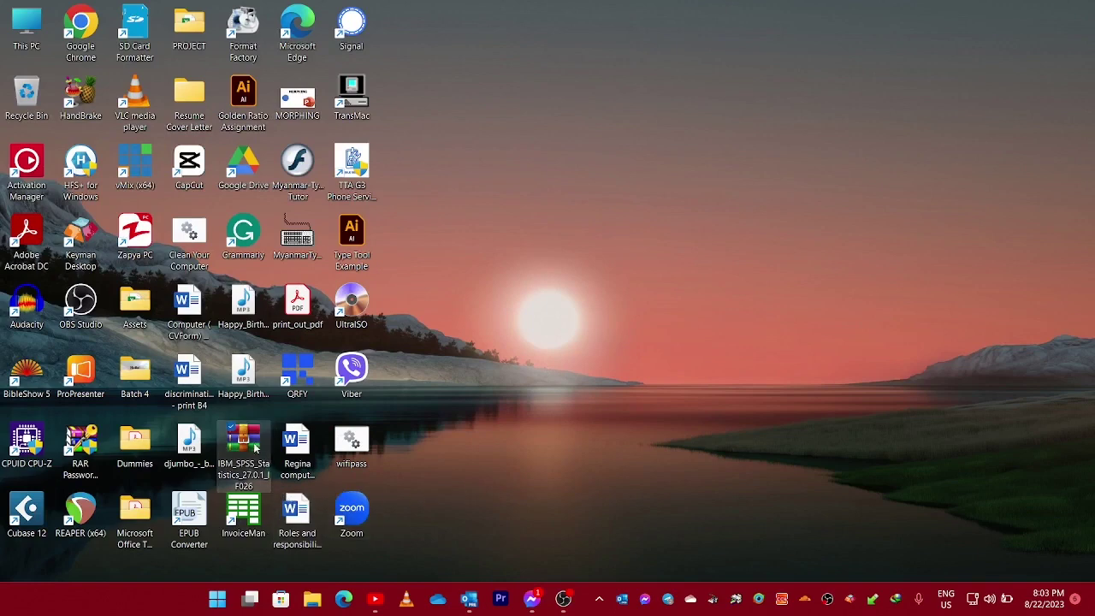
Open the desktop SPSS archive in WinRAR with the archive password and maximize it.
{"action": "double_click", "coordinate": [255, 448]}
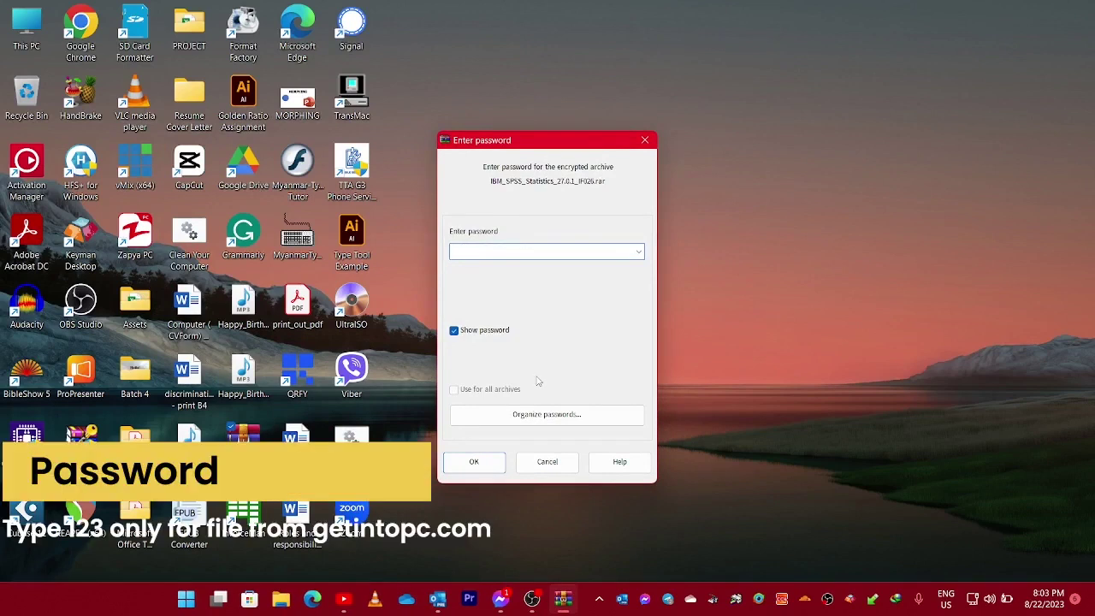
{"action": "type", "text": "123"}
{"action": "key", "text": "Return"}
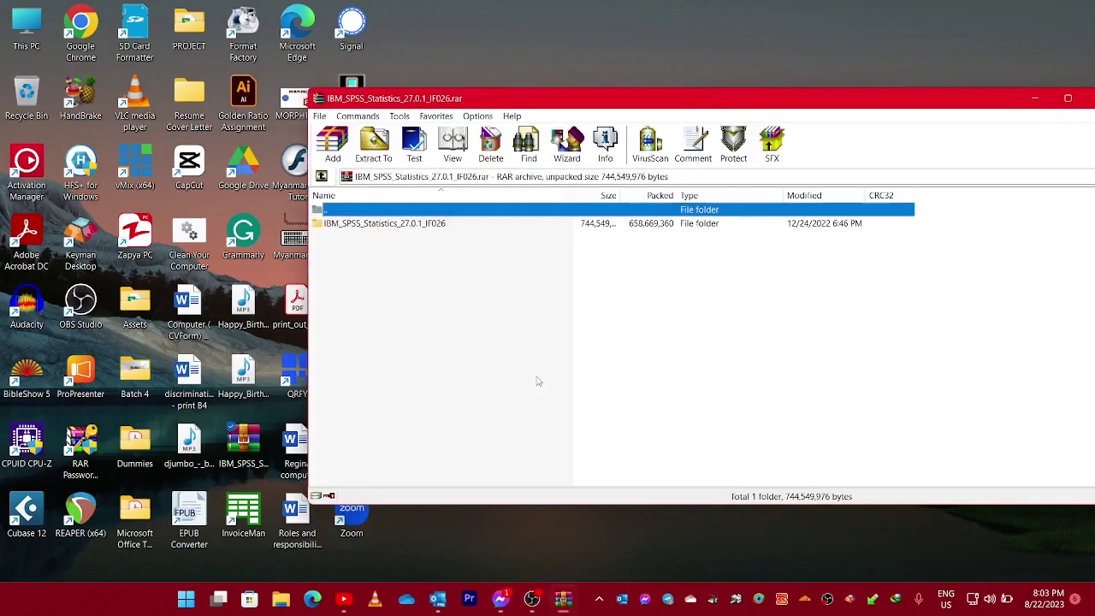
{"action": "left_click_drag", "start_coordinate": [865, 96], "coordinate": [675, 56]}
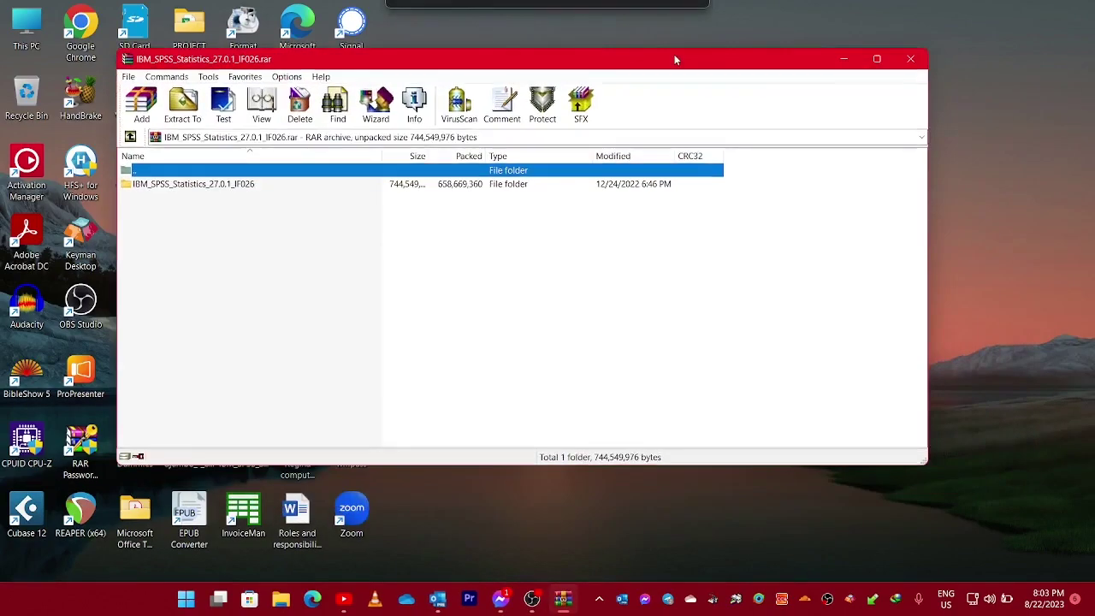
{"action": "left_click", "coordinate": [877, 59]}
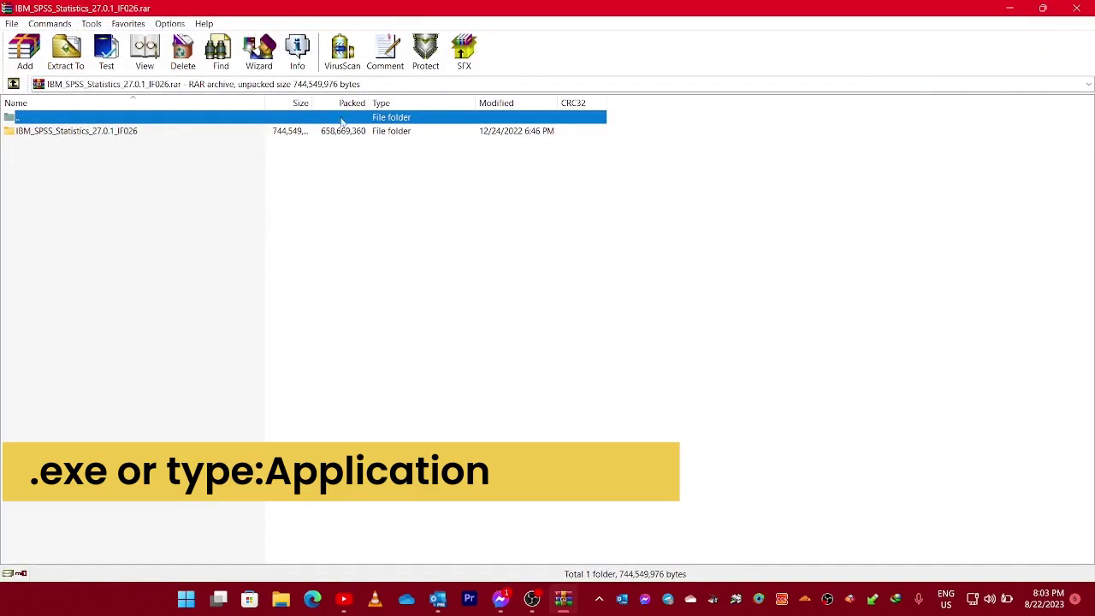
Enter the IBM_SPSS_Statistics_27.0.1_IF026 folder and run SPSS_Statistics_Client_27.0.1_Win_64bit.exe.
{"action": "double_click", "coordinate": [313, 103]}
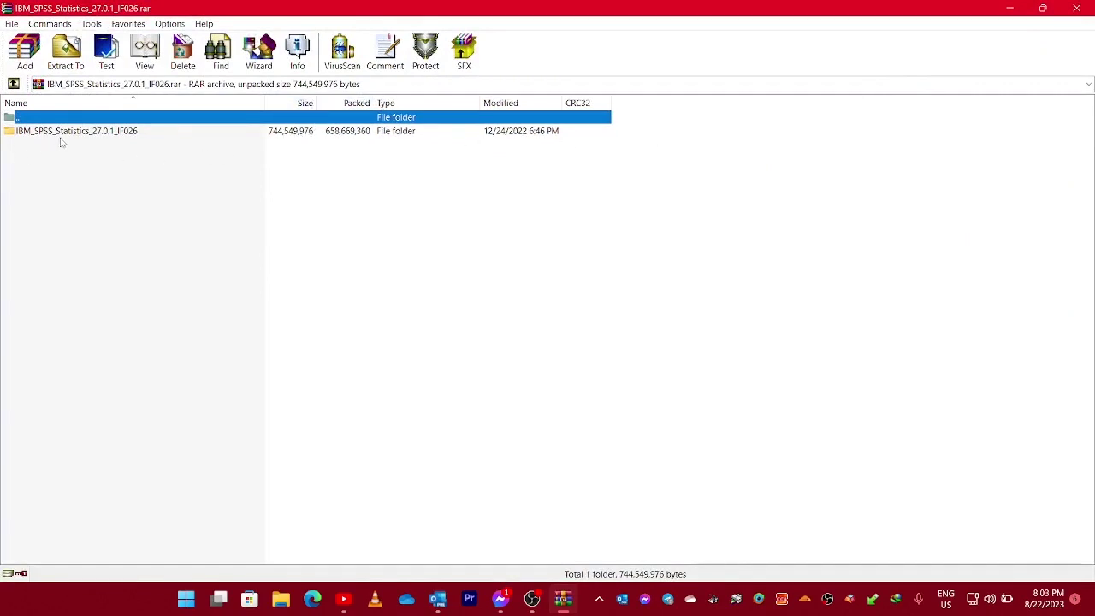
{"action": "double_click", "coordinate": [121, 134]}
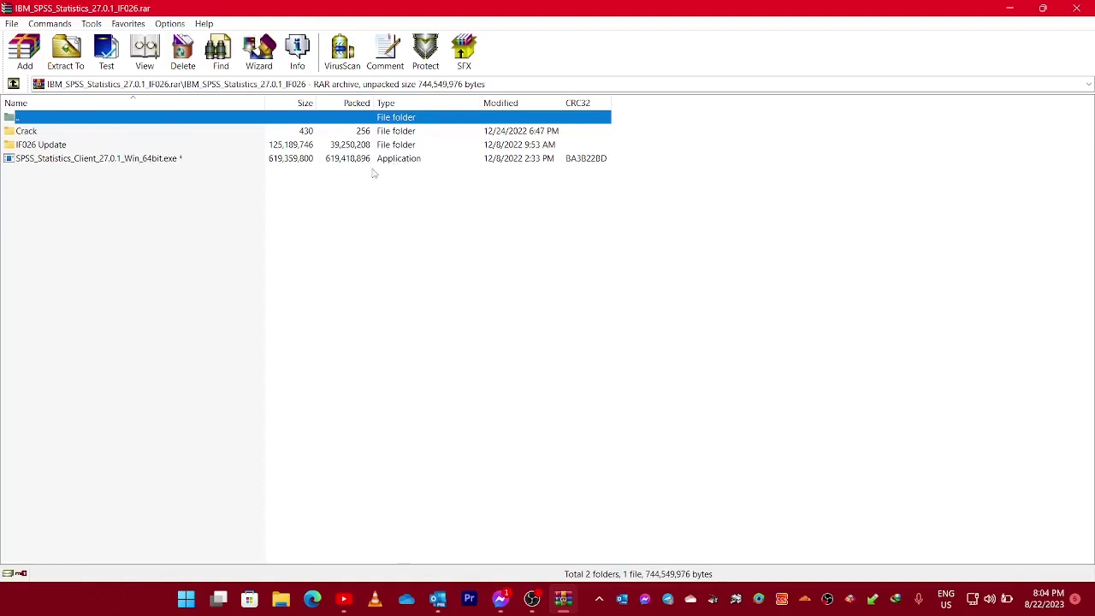
{"action": "left_click", "coordinate": [125, 163]}
{"action": "double_click", "coordinate": [125, 163]}
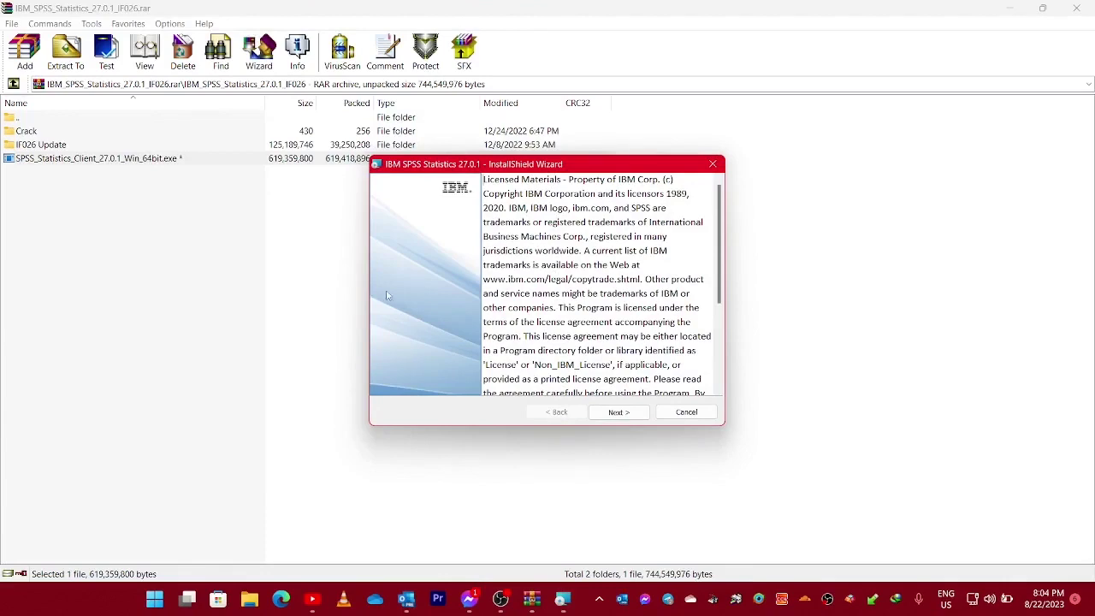
Accept the license terms and keep the default C:\Program Files\IBM\SPSS\Statistics\27\ destination.
{"action": "left_click_drag", "start_coordinate": [493, 160], "coordinate": [361, 118]}
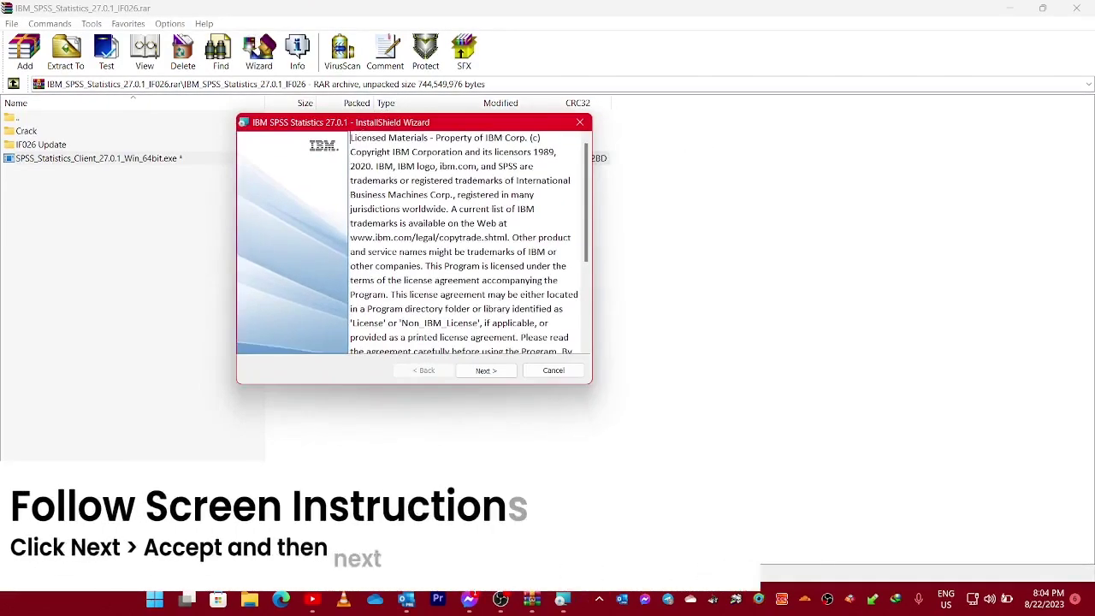
{"action": "left_click", "coordinate": [489, 376]}
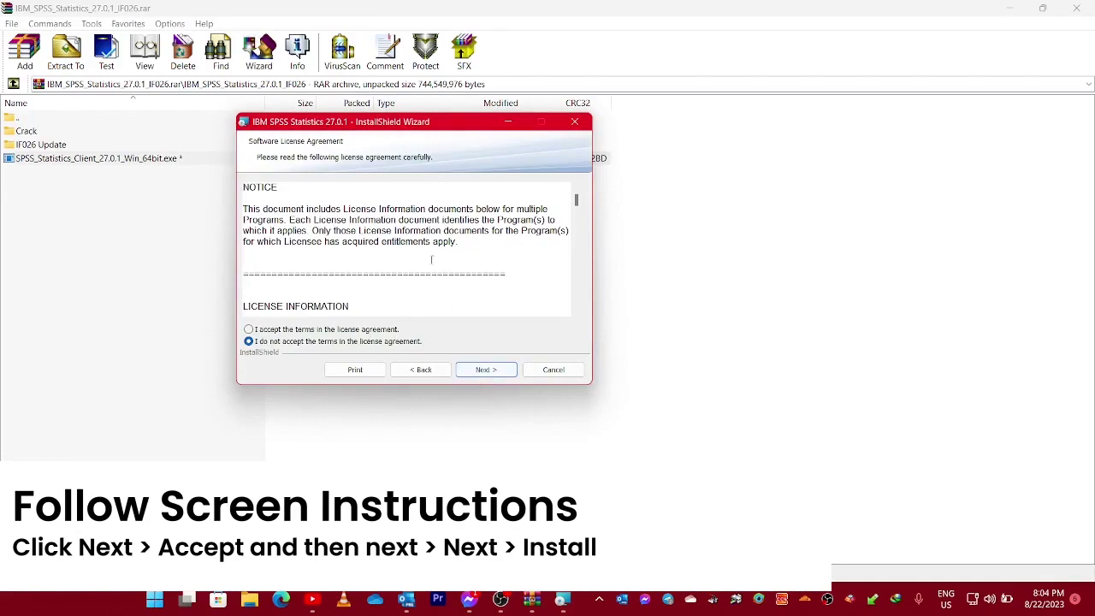
{"action": "scroll", "coordinate": [403, 248], "scroll_direction": "down", "scroll_amount": 3}
{"action": "scroll", "coordinate": [403, 248], "scroll_direction": "up", "scroll_amount": 4}
{"action": "left_click", "coordinate": [248, 329]}
{"action": "left_click", "coordinate": [473, 371]}
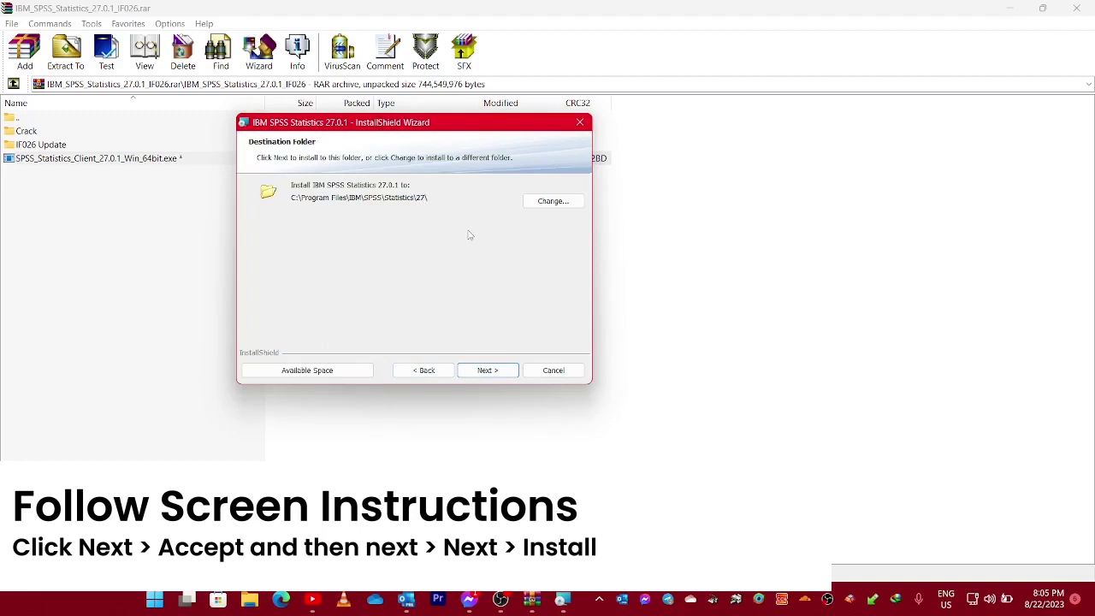
{"action": "left_click", "coordinate": [487, 369]}
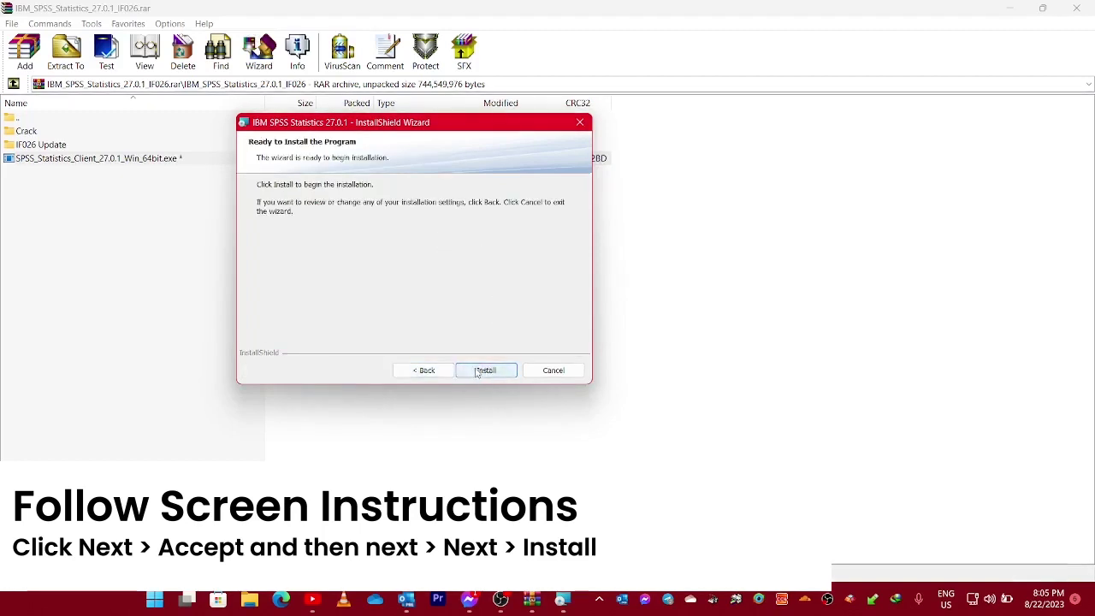
Install IBM SPSS Statistics 27.0.1 and wait for the completion page.
{"action": "left_click", "coordinate": [484, 370]}
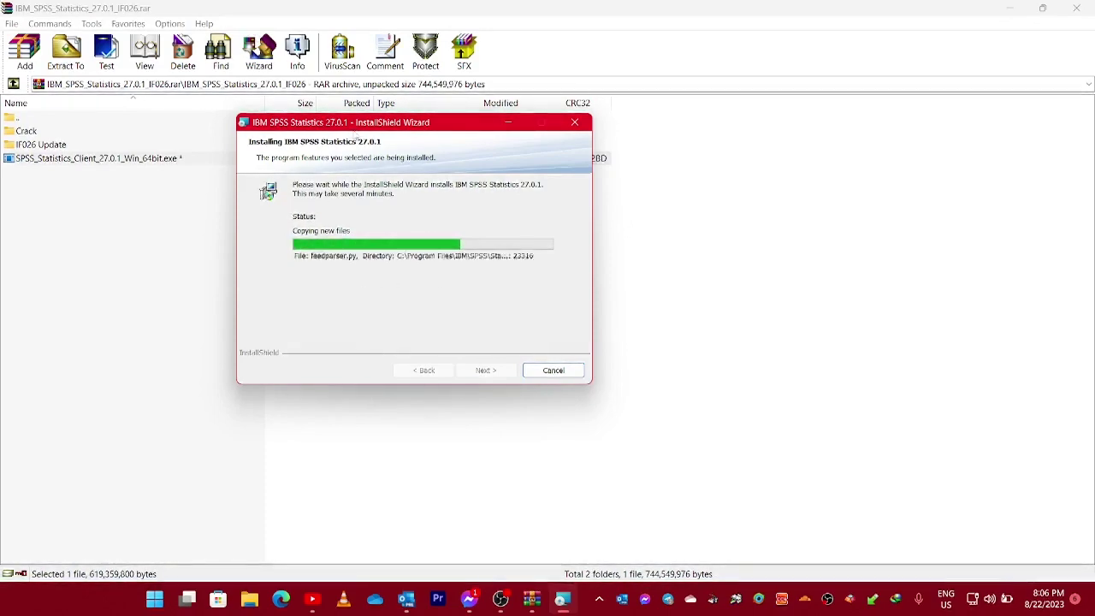
{"action": "left_click_drag", "start_coordinate": [357, 125], "coordinate": [437, 181]}
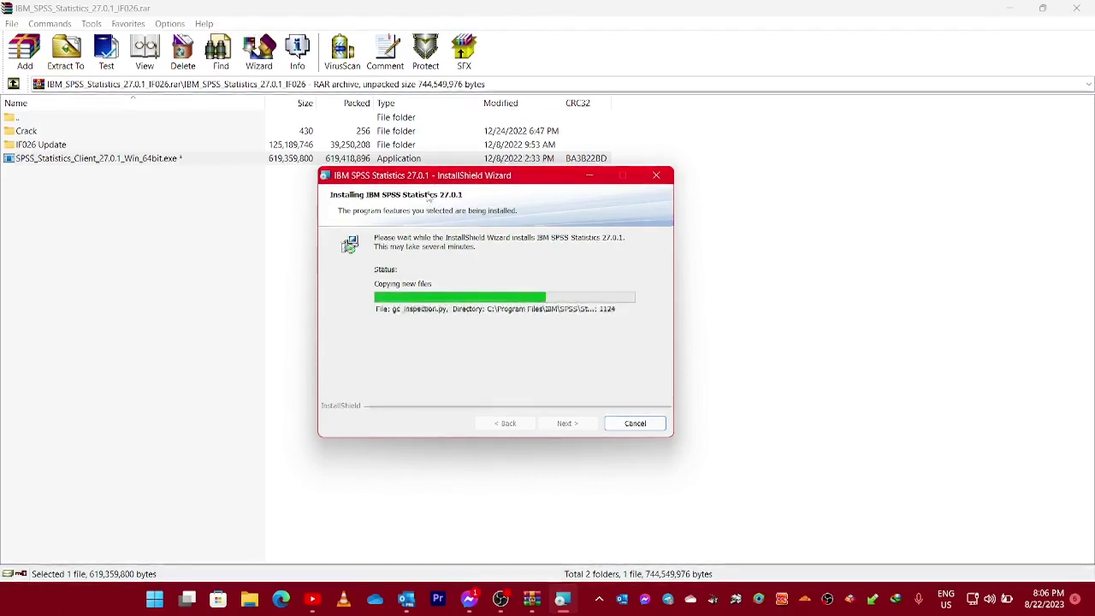
{"action": "left_click_drag", "start_coordinate": [457, 180], "coordinate": [748, 124]}
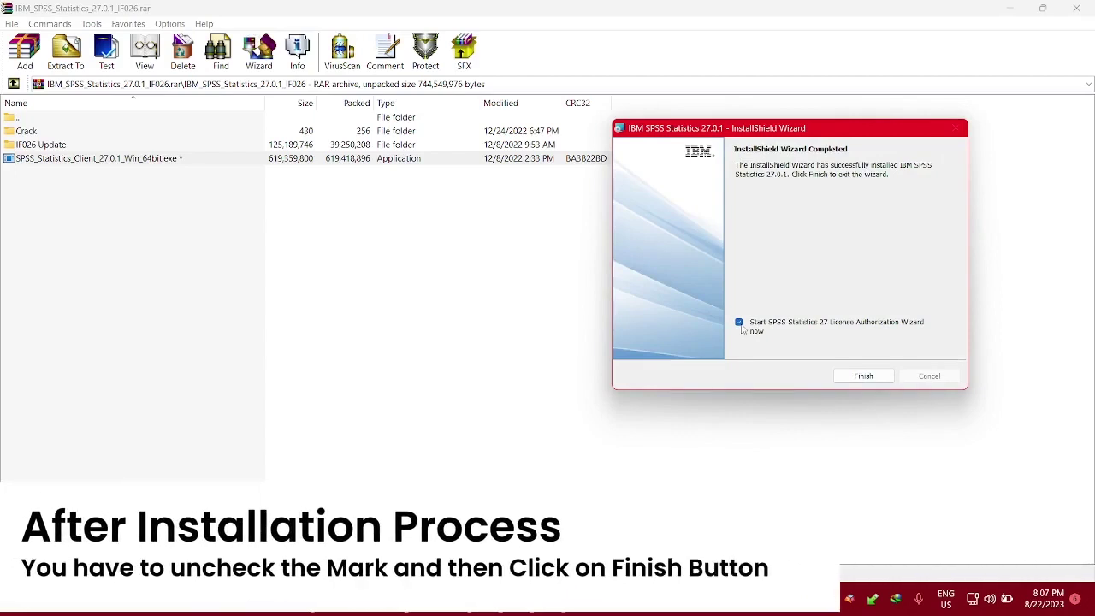
Finish the installer without the License Authorization Wizard and minimize WinRAR.
{"action": "left_click", "coordinate": [739, 324]}
{"action": "left_click", "coordinate": [864, 377]}
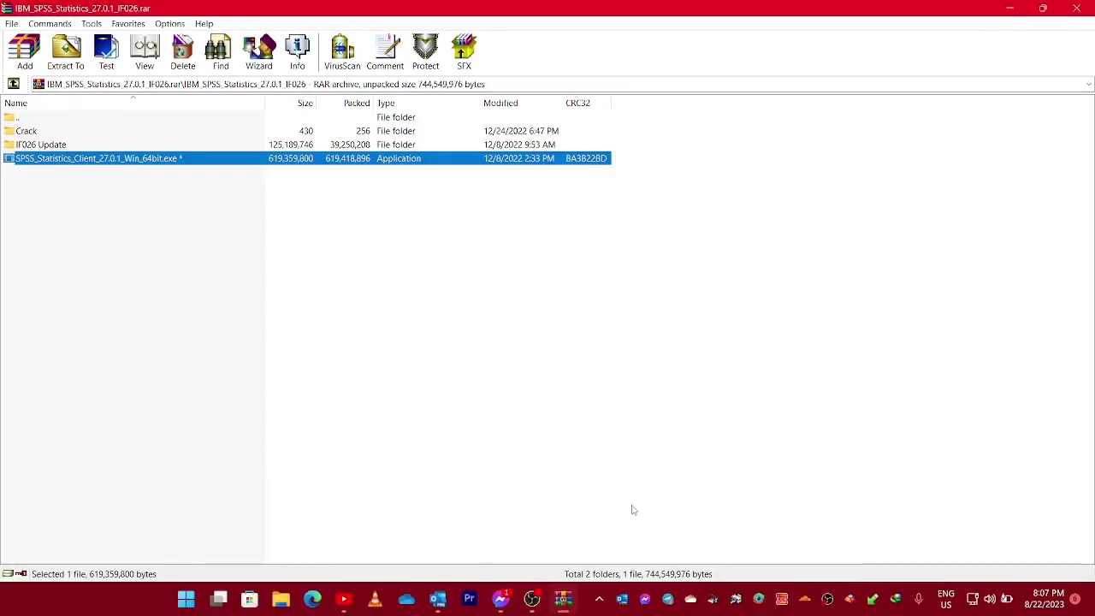
{"action": "left_click", "coordinate": [1009, 13]}
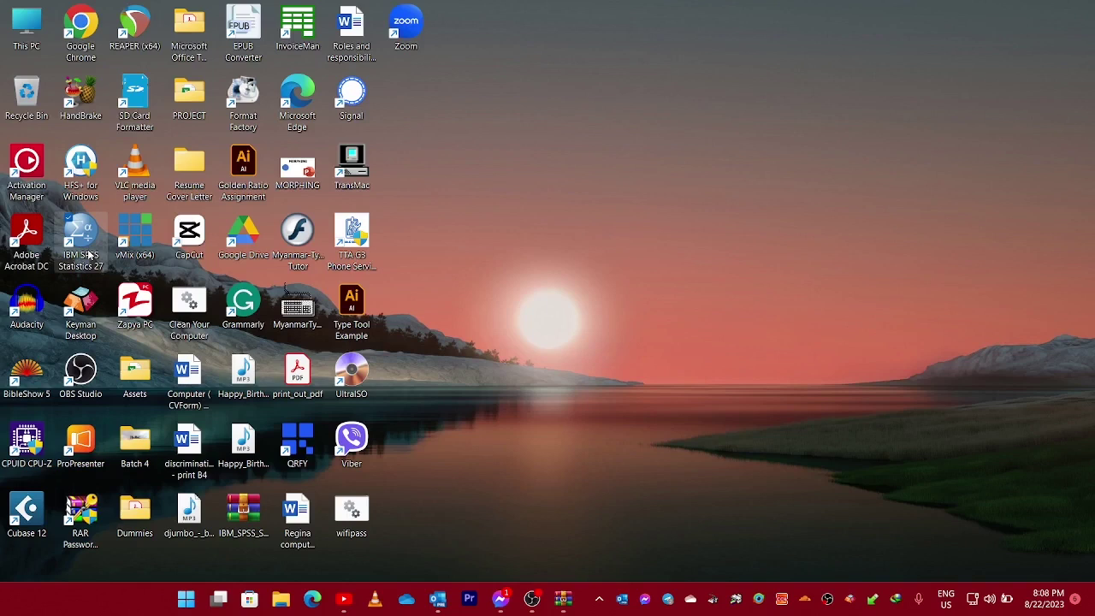
Restore the WinRAR archive window and open its Crack folder.
{"action": "left_click", "coordinate": [82, 244]}
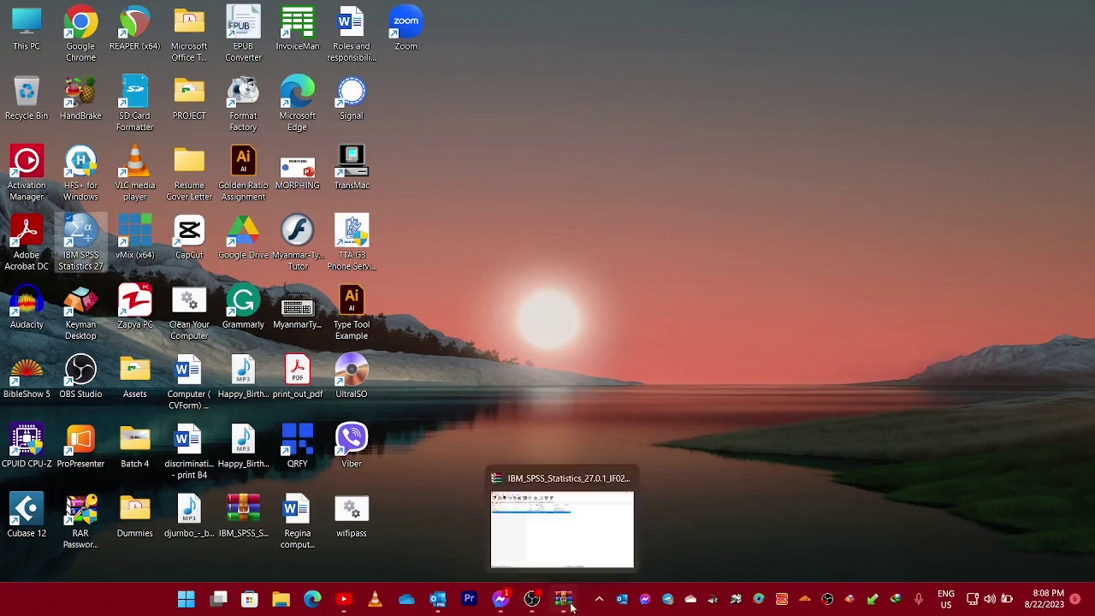
{"action": "left_click", "coordinate": [571, 606]}
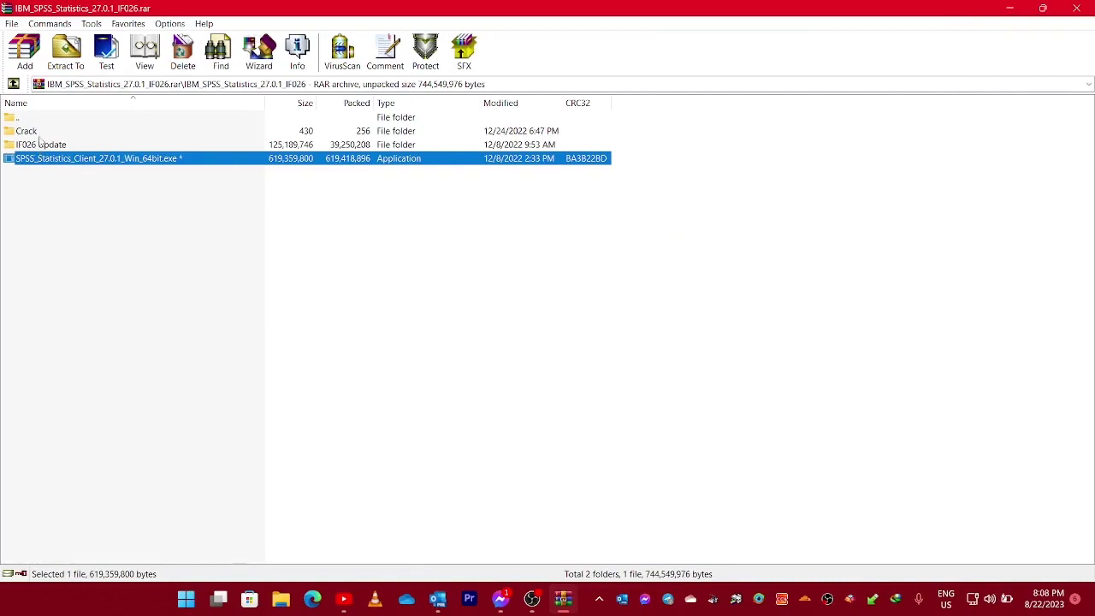
{"action": "left_click", "coordinate": [39, 132]}
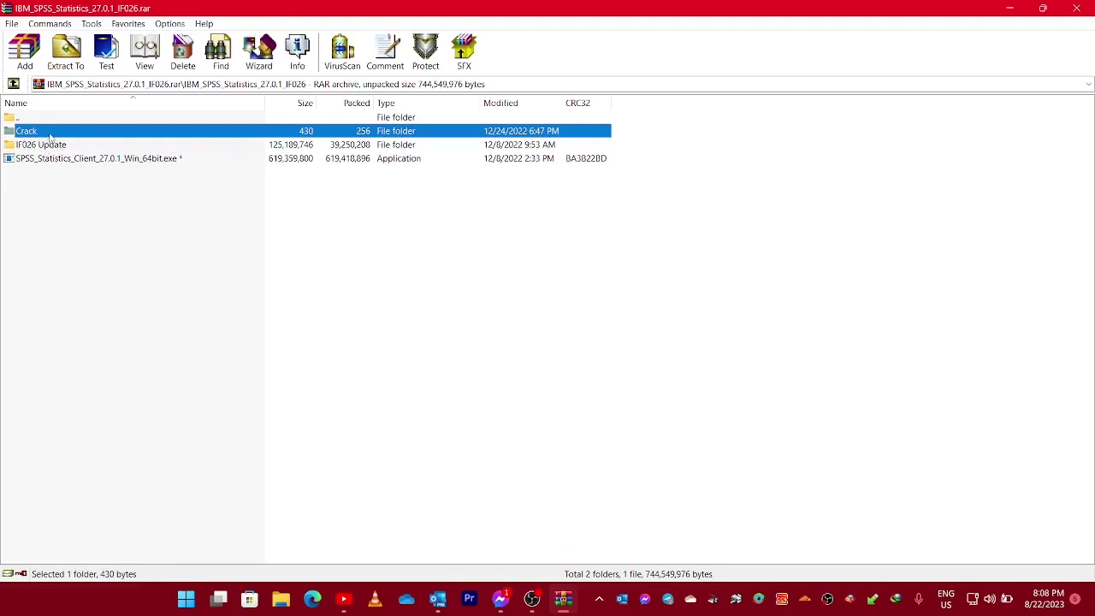
{"action": "double_click", "coordinate": [49, 137]}
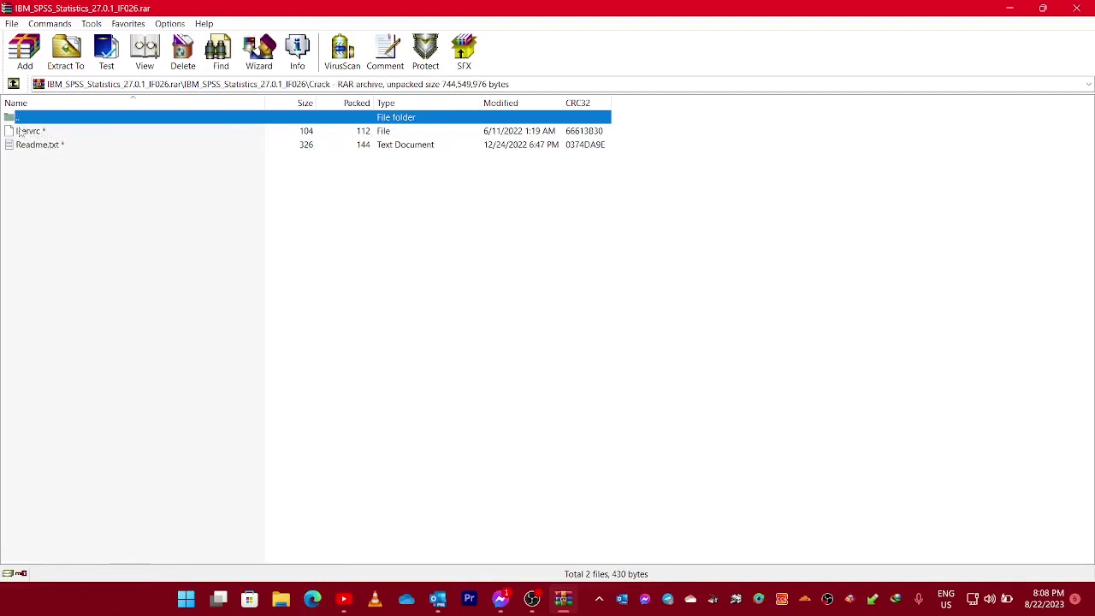
Copy the path C:\Program Files\IBM\SPSS\Statistics\27 from Readme.txt, then minimize Notepad.
{"action": "left_click", "coordinate": [69, 146]}
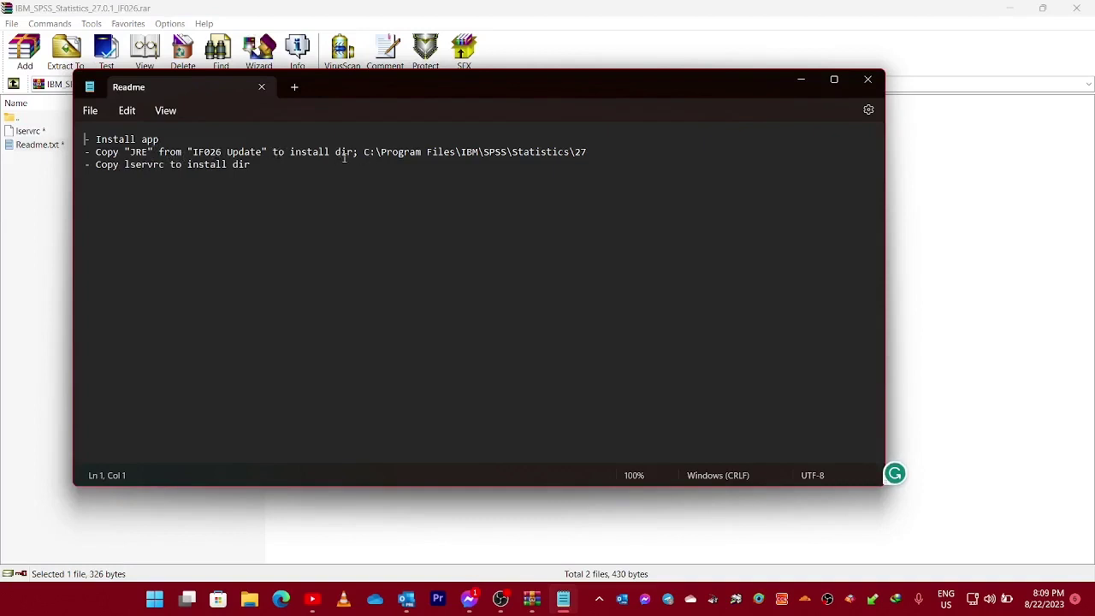
{"action": "left_click_drag", "start_coordinate": [364, 151], "coordinate": [590, 152]}
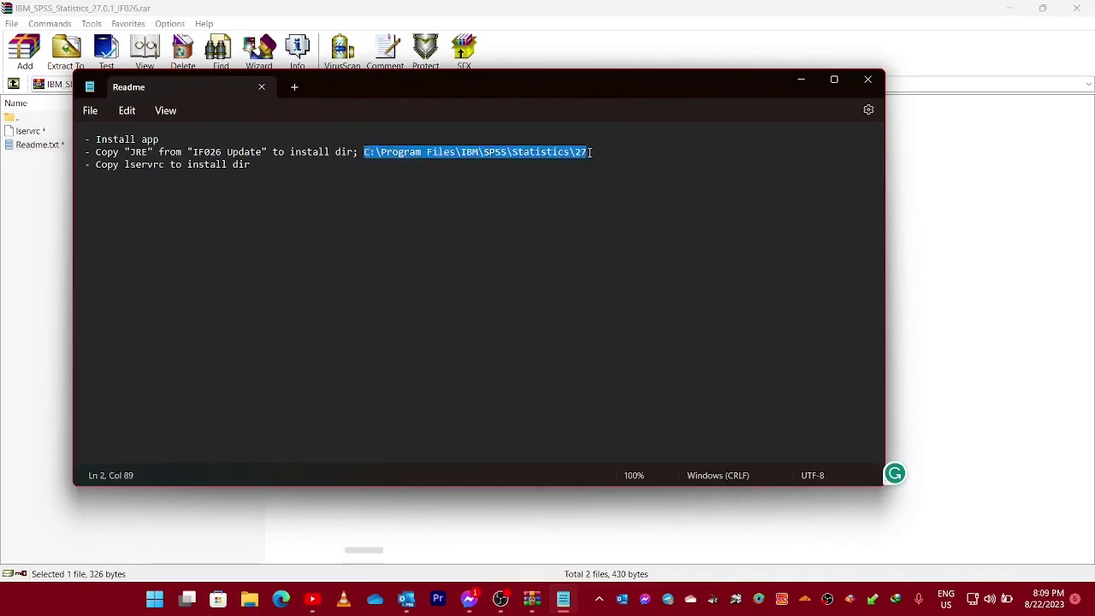
{"action": "right_click", "coordinate": [414, 154]}
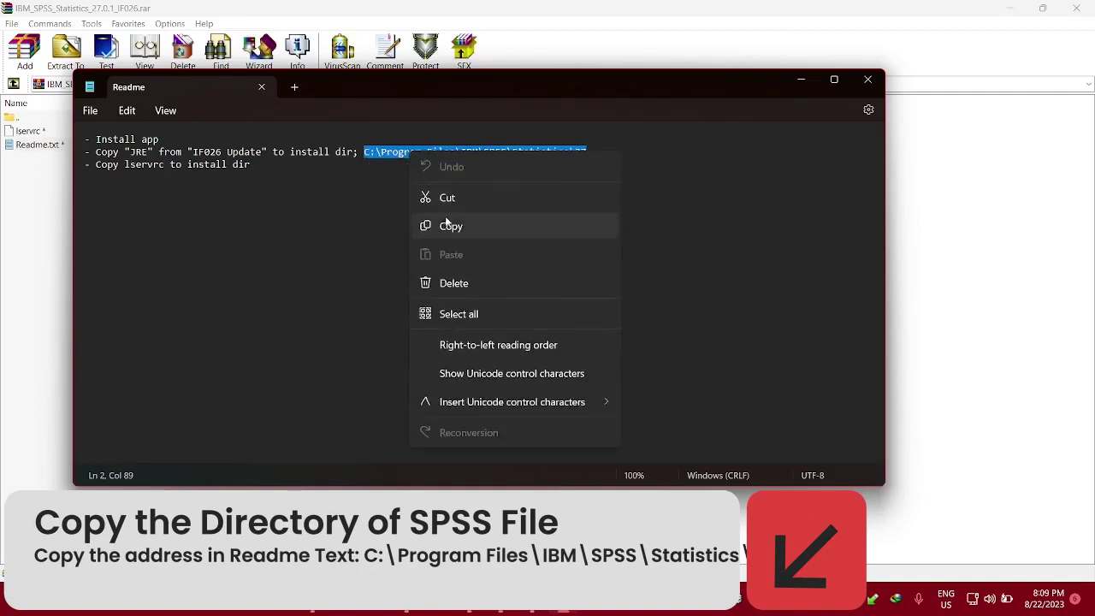
{"action": "left_click", "coordinate": [449, 226]}
{"action": "left_click", "coordinate": [380, 229]}
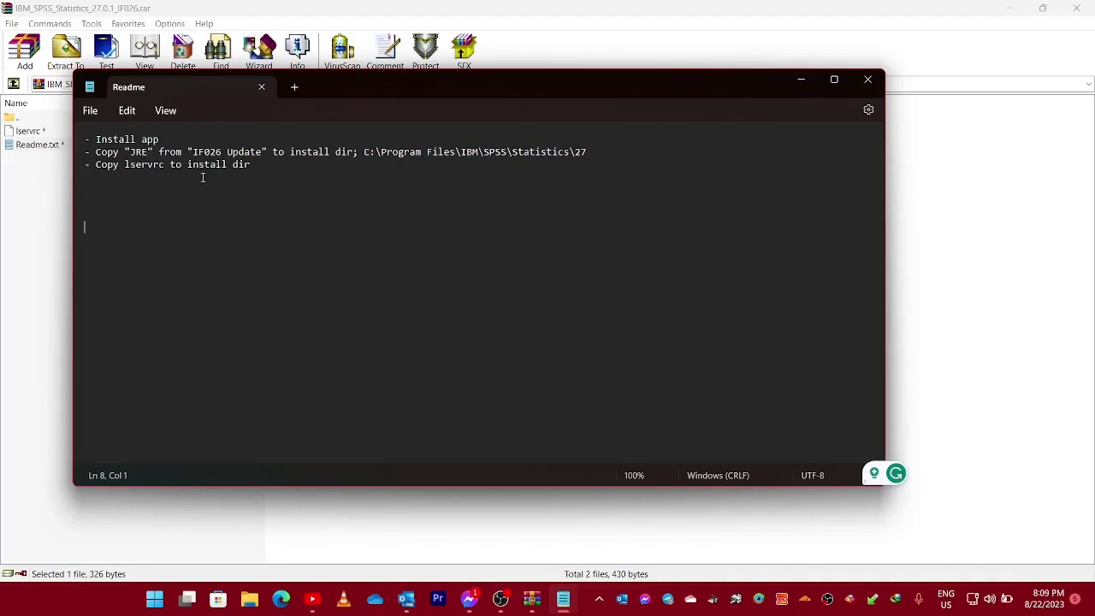
{"action": "left_click", "coordinate": [800, 80]}
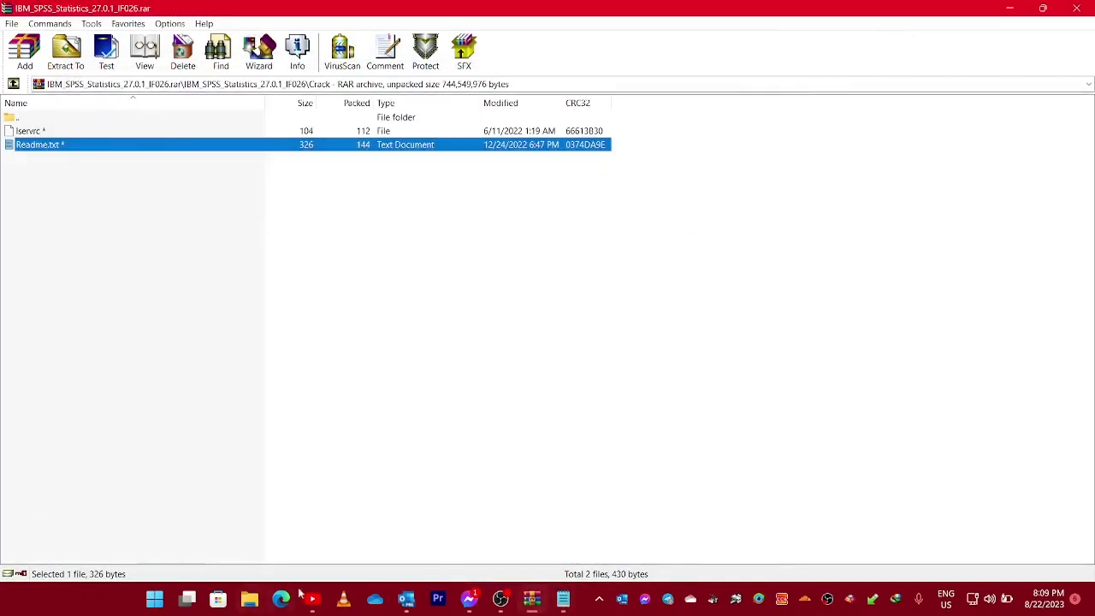
Open File Explorer at This PC, listing drives VA (C:), Beacon Education Centre (D:) and CD Drive (F:).
{"action": "left_click", "coordinate": [248, 604]}
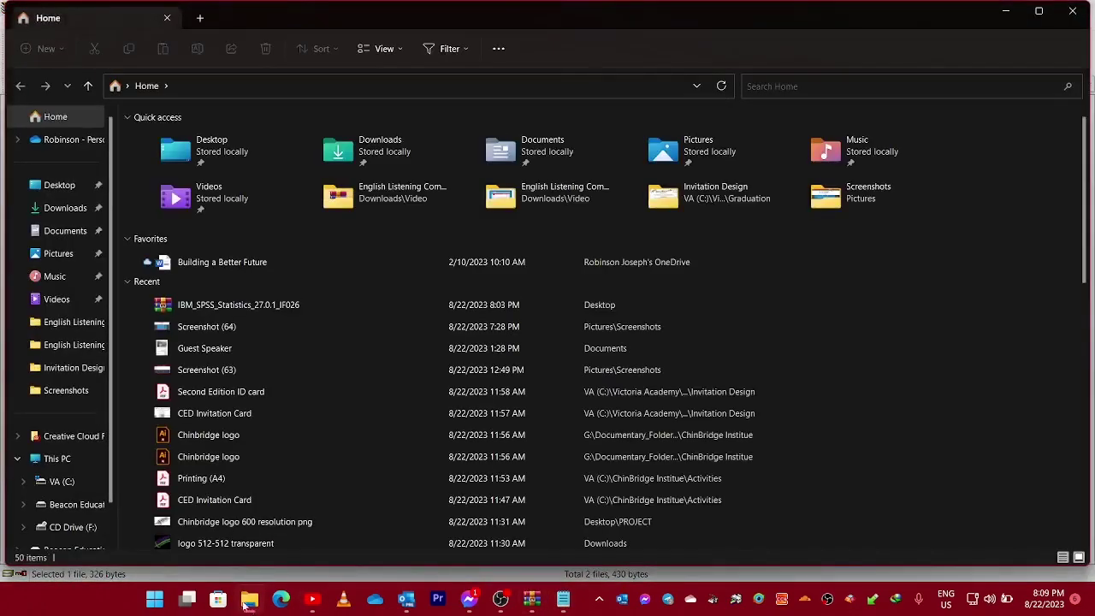
{"action": "left_click", "coordinate": [60, 463]}
{"action": "left_click_drag", "start_coordinate": [92, 332], "coordinate": [92, 335]}
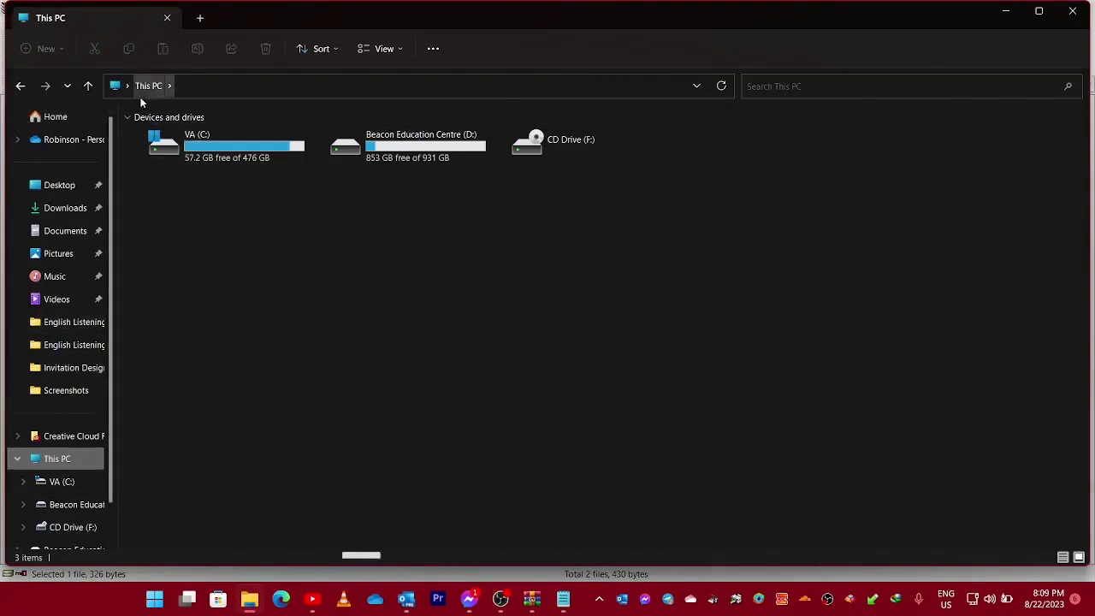
Paste the copied path into the address bar to open C:\Program Files\IBM\SPSS\Statistics\27.
{"action": "left_click", "coordinate": [213, 86]}
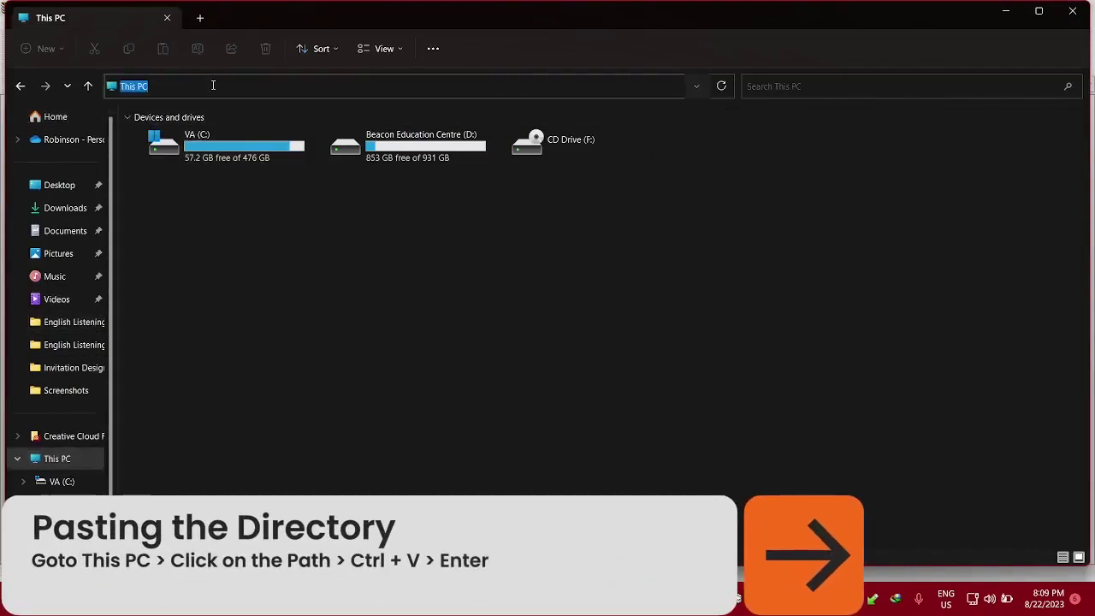
{"action": "key", "text": "ctrl+v"}
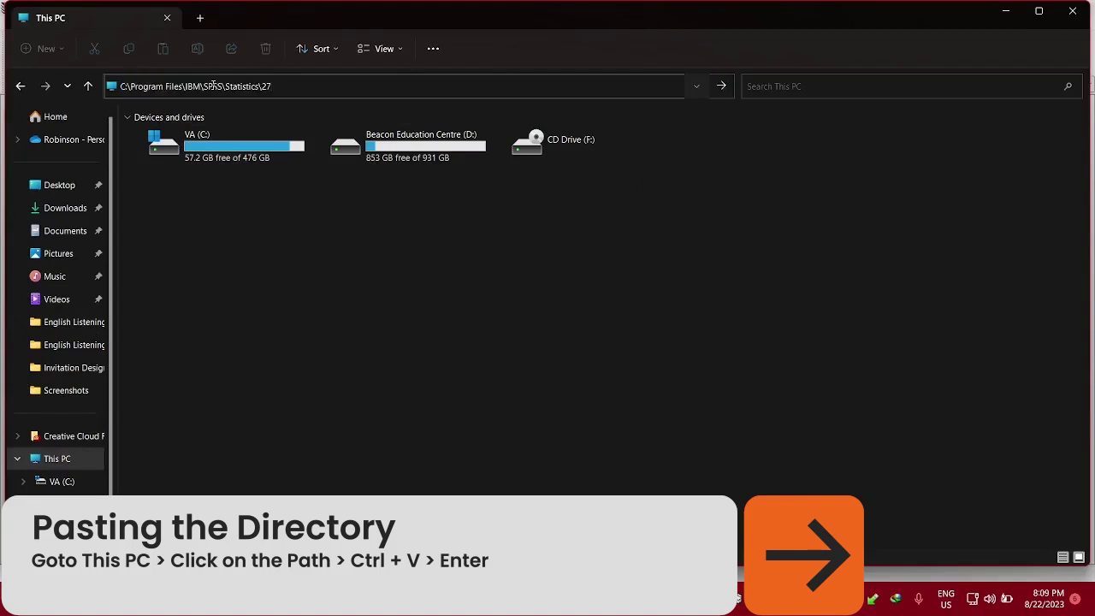
{"action": "key", "text": "Return"}
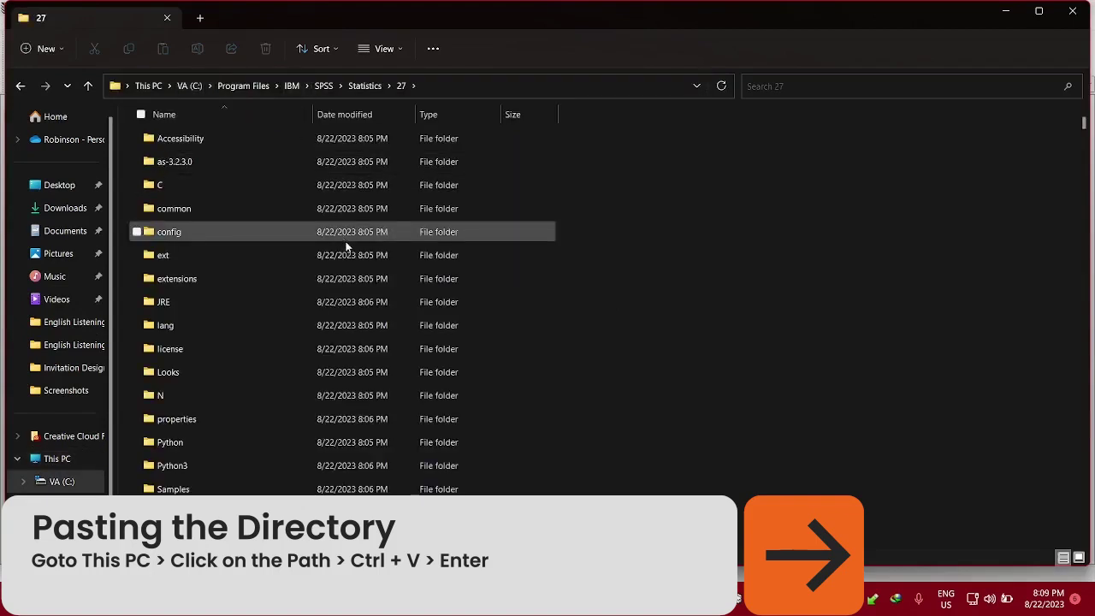
{"action": "scroll", "coordinate": [551, 279], "scroll_direction": "down", "scroll_amount": 10}
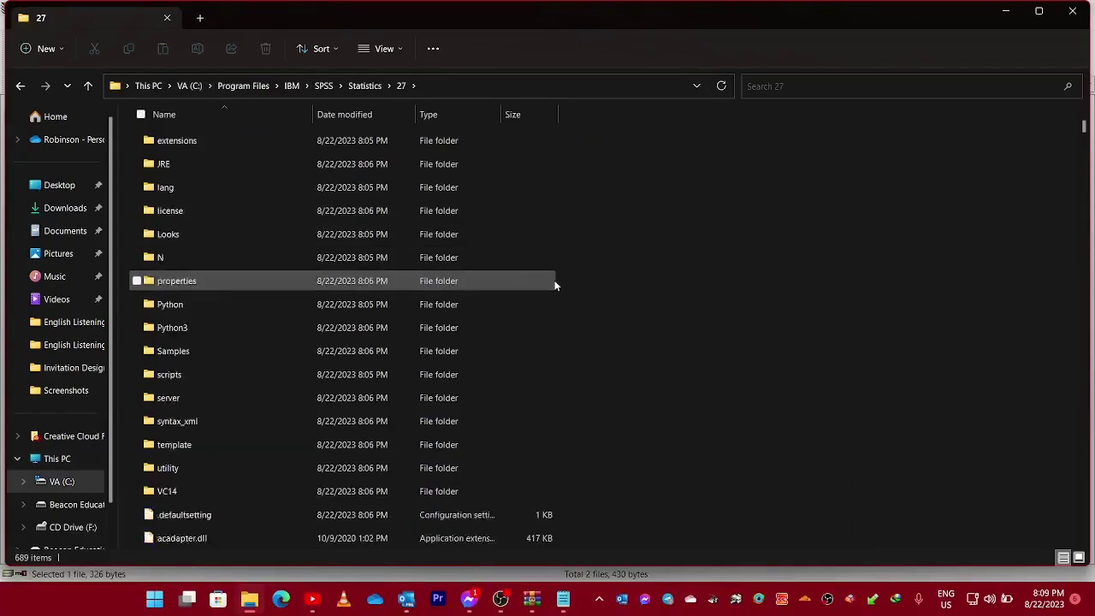
{"action": "scroll", "coordinate": [552, 295], "scroll_direction": "down", "scroll_amount": 20}
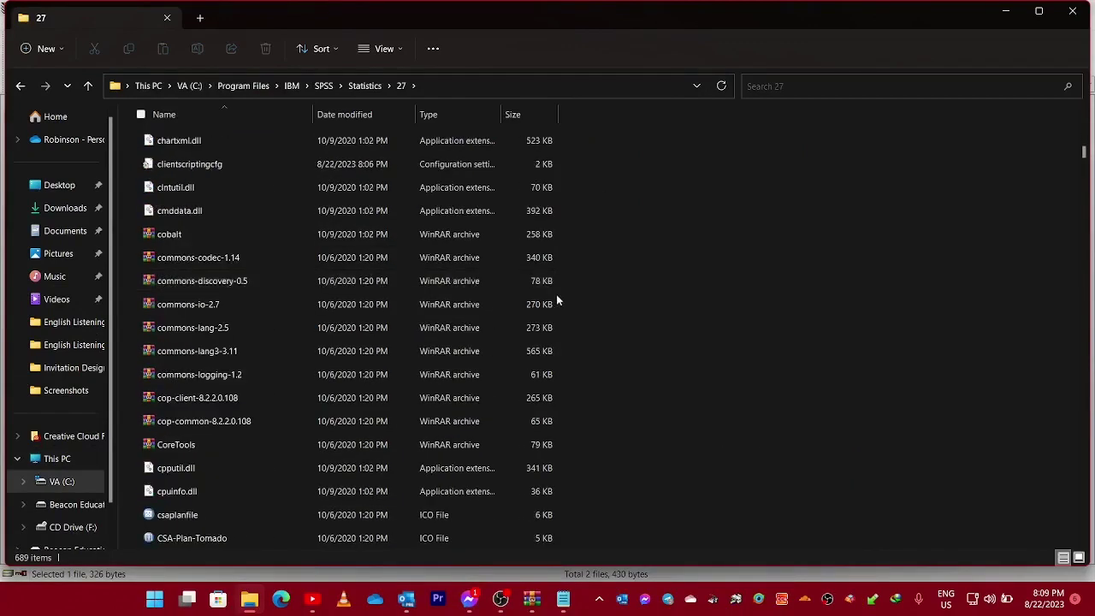
{"action": "scroll", "coordinate": [552, 301], "scroll_direction": "down", "scroll_amount": 20}
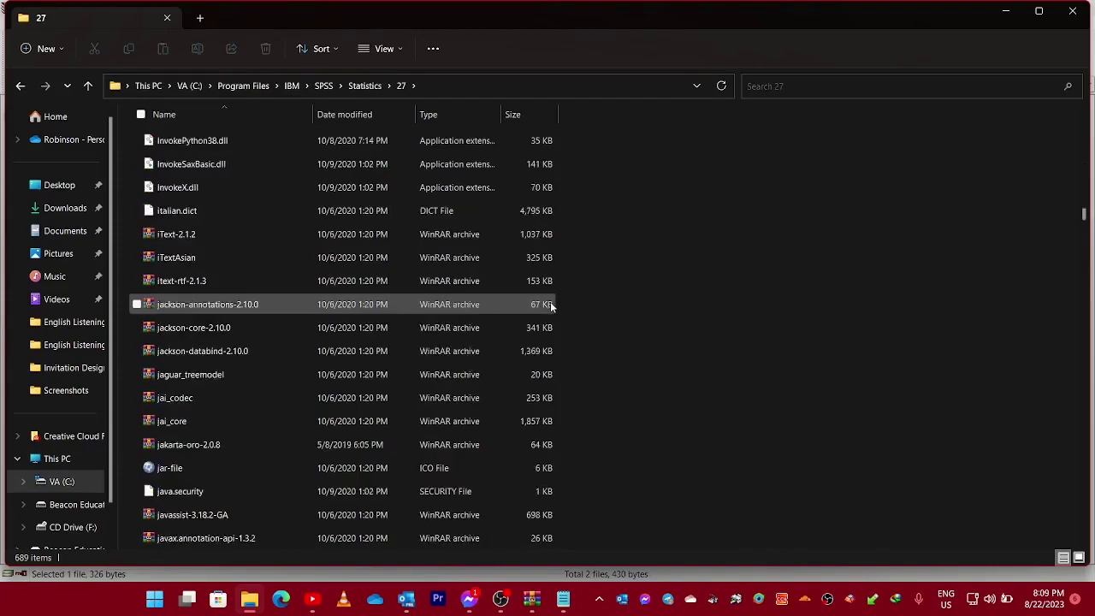
Move the Readme notes over the folder and bring WinRAR's Crack folder back in front.
{"action": "left_click", "coordinate": [567, 598]}
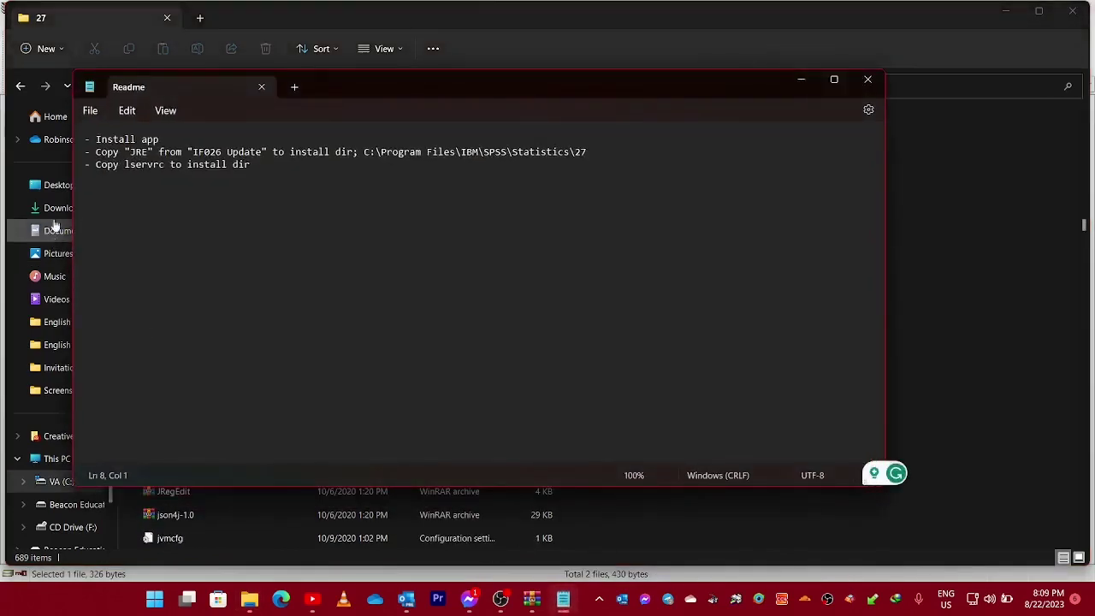
{"action": "left_click_drag", "start_coordinate": [385, 96], "coordinate": [541, 102]}
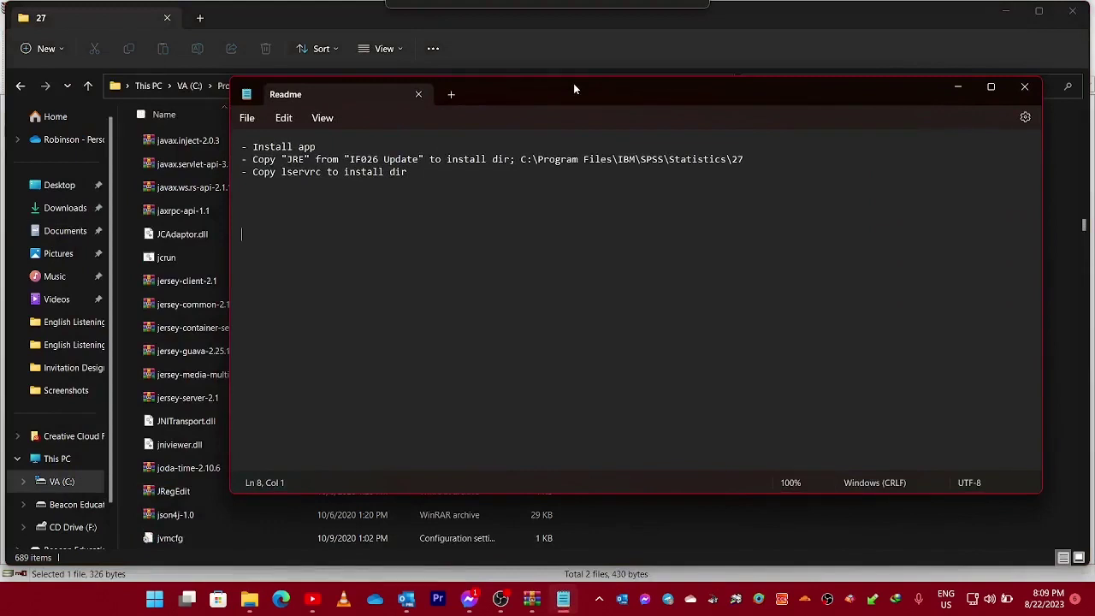
{"action": "left_click_drag", "start_coordinate": [575, 89], "coordinate": [575, 89]}
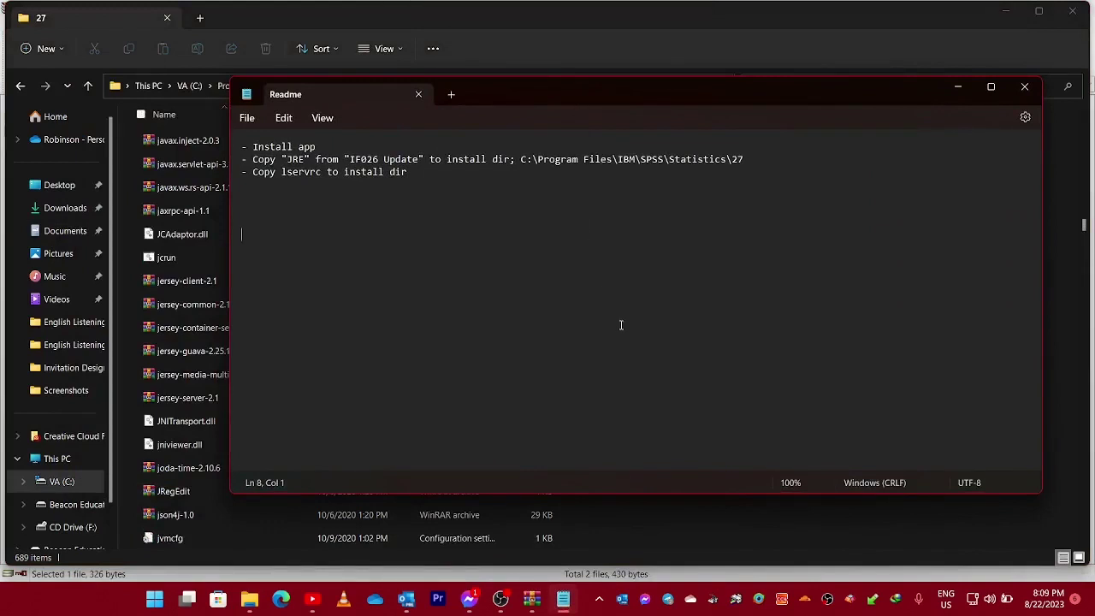
{"action": "left_click", "coordinate": [531, 598]}
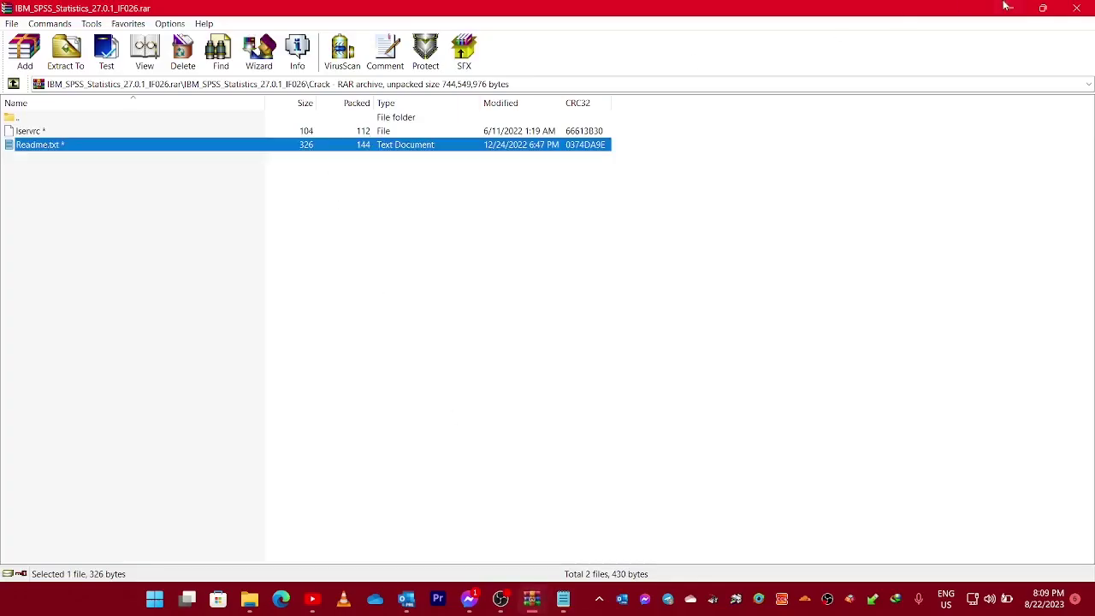
Drag lservrc from WinRAR's Crack folder into the Statistics\27 folder, replacing the existing file with admin permission.
{"action": "left_click", "coordinate": [1042, 8]}
{"action": "left_click_drag", "start_coordinate": [731, 65], "coordinate": [930, 39]}
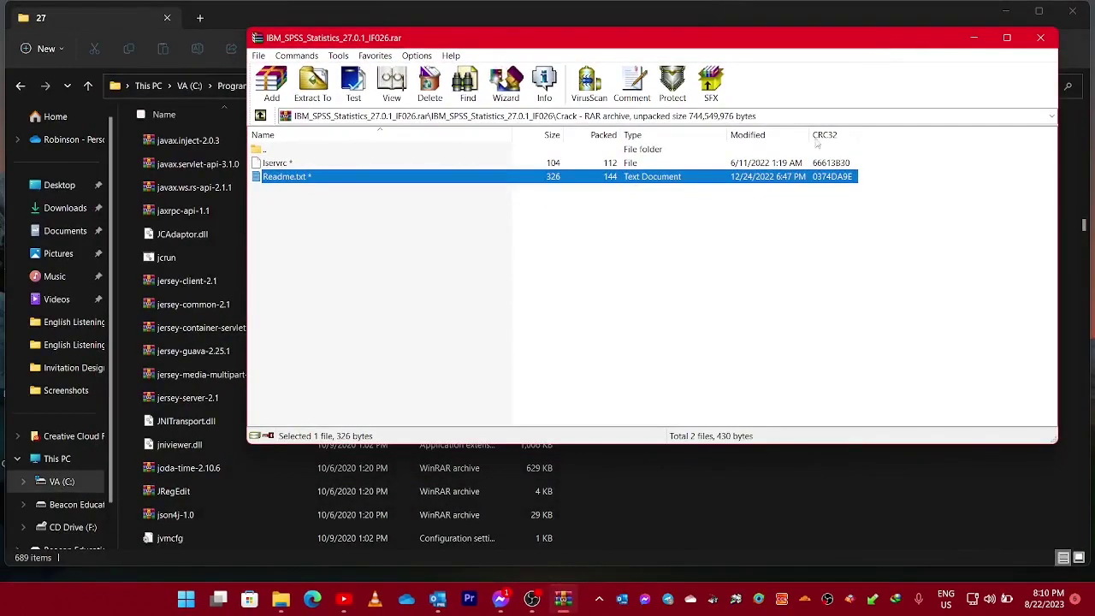
{"action": "left_click_drag", "start_coordinate": [521, 42], "coordinate": [500, 227]}
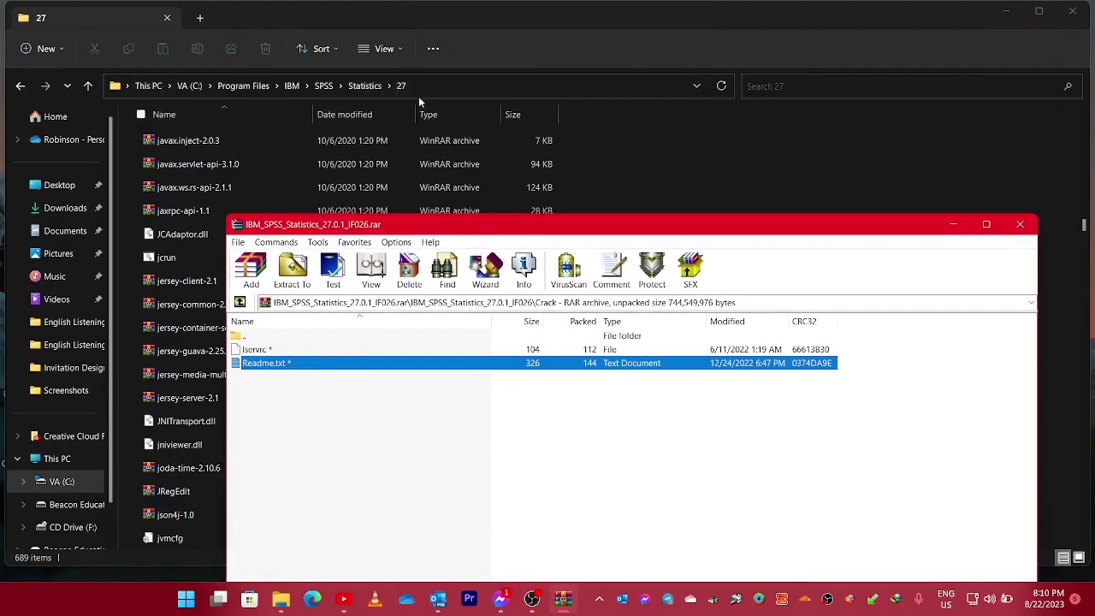
{"action": "left_click_drag", "start_coordinate": [494, 229], "coordinate": [571, 126]}
{"action": "left_click", "coordinate": [333, 247]}
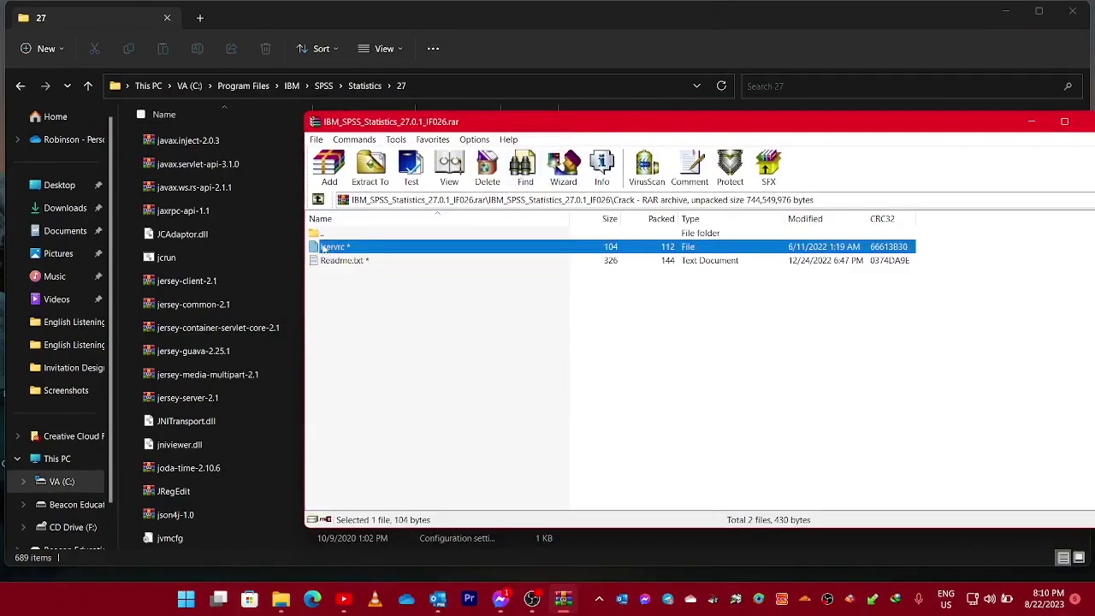
{"action": "left_click_drag", "start_coordinate": [338, 248], "coordinate": [709, 542]}
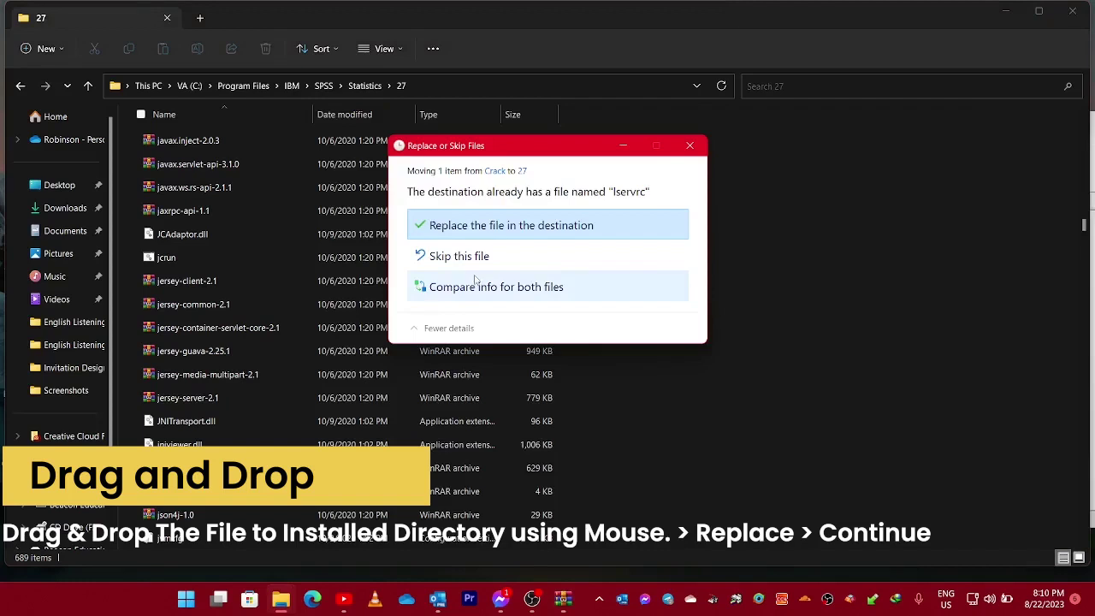
{"action": "left_click", "coordinate": [496, 237]}
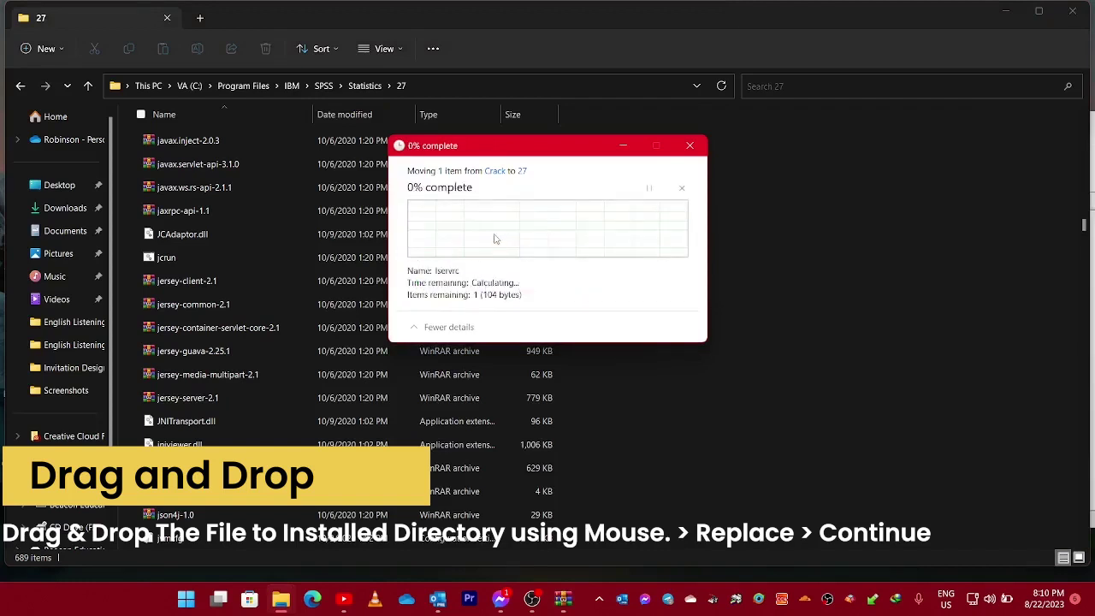
{"action": "left_click", "coordinate": [504, 238]}
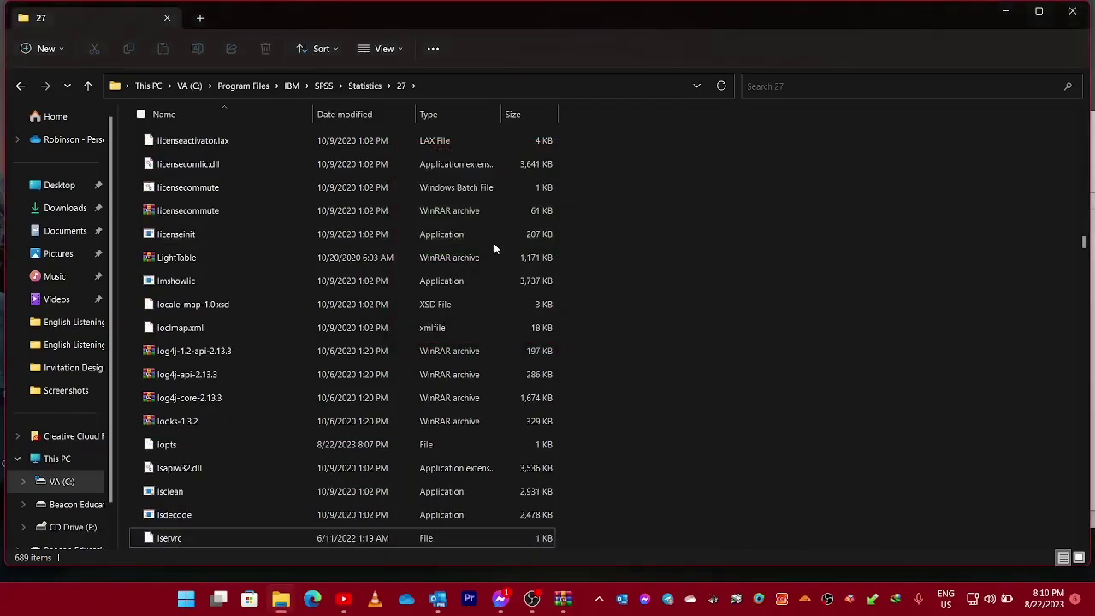
In WinRAR, go up to the archive root, open IF026 Update and check its JRE folder's contents.
{"action": "left_click", "coordinate": [563, 599]}
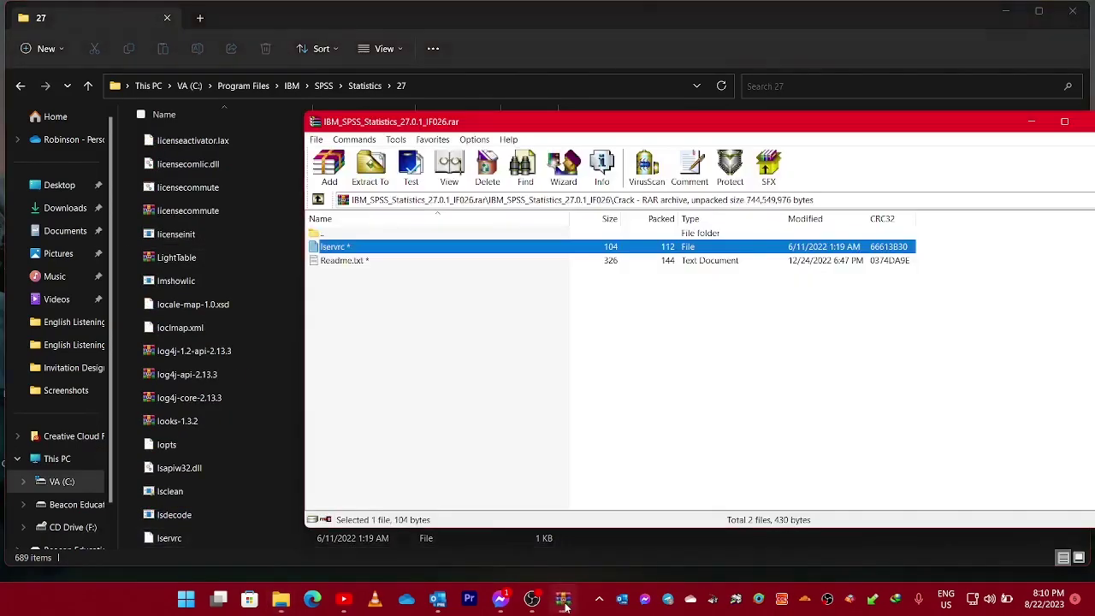
{"action": "key", "text": "Up"}
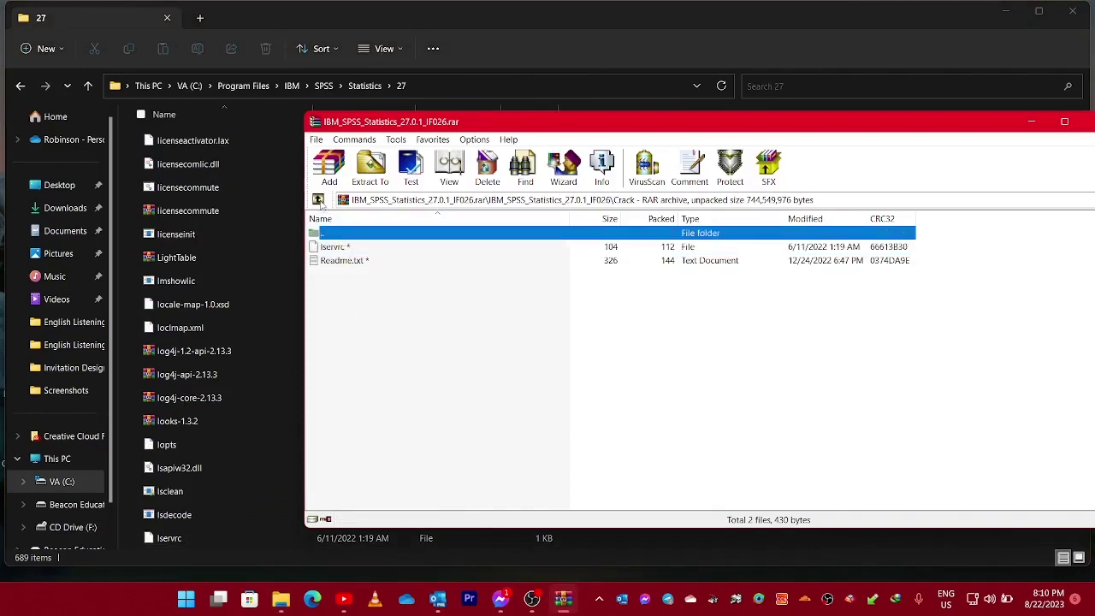
{"action": "double_click", "coordinate": [339, 233]}
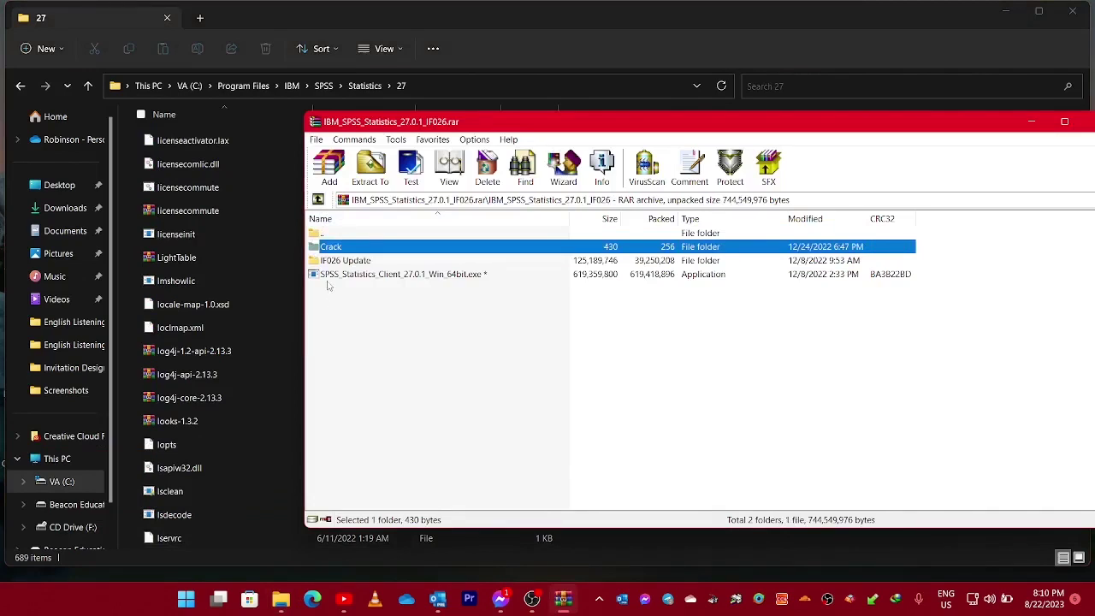
{"action": "double_click", "coordinate": [371, 263]}
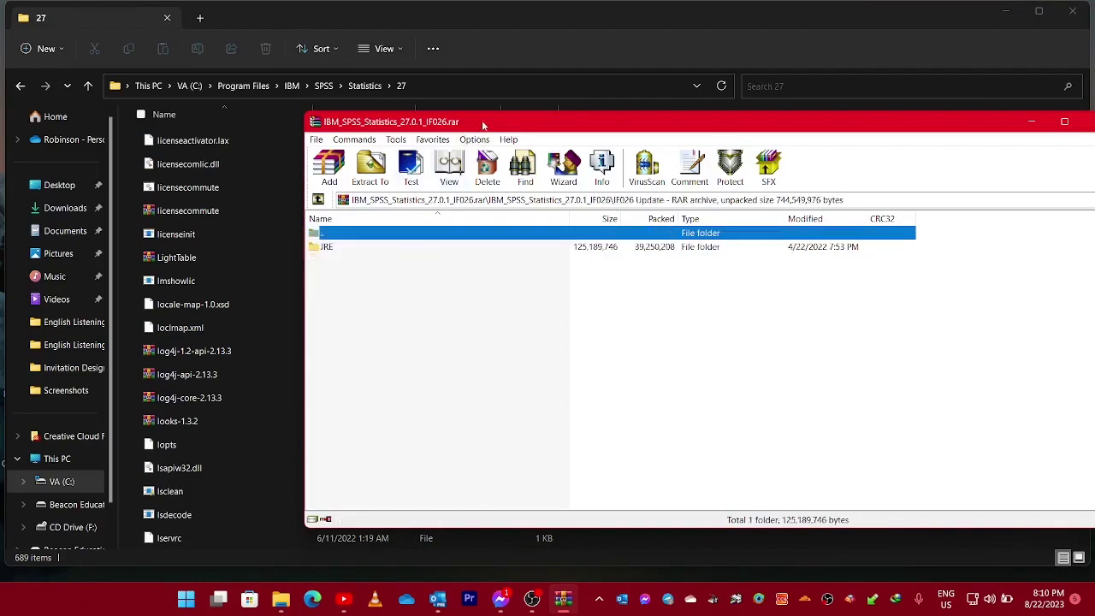
{"action": "left_click_drag", "start_coordinate": [484, 125], "coordinate": [368, 64]}
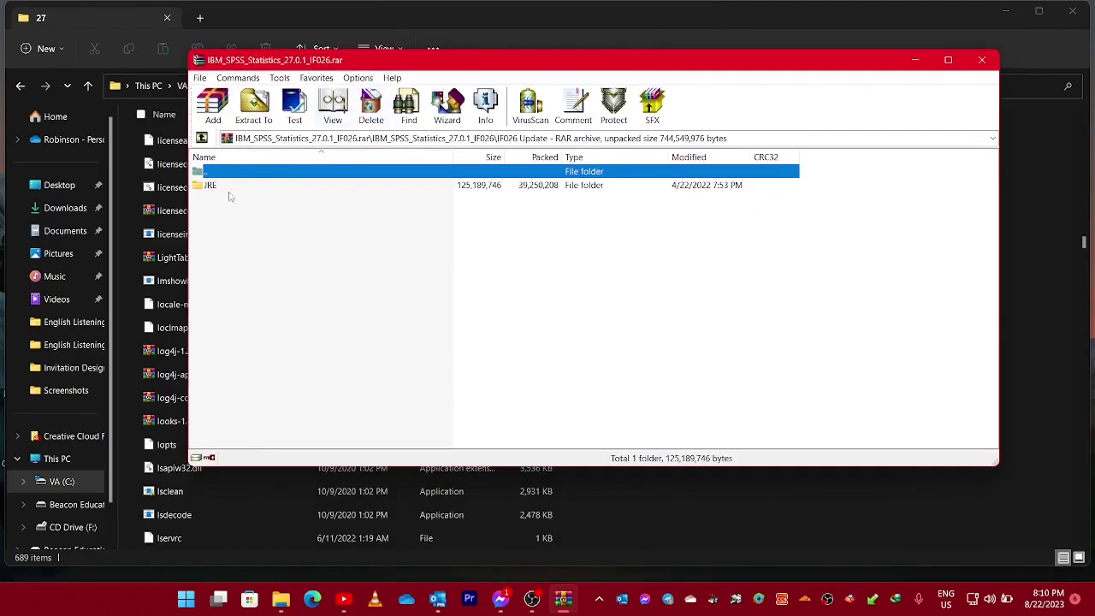
{"action": "double_click", "coordinate": [226, 187]}
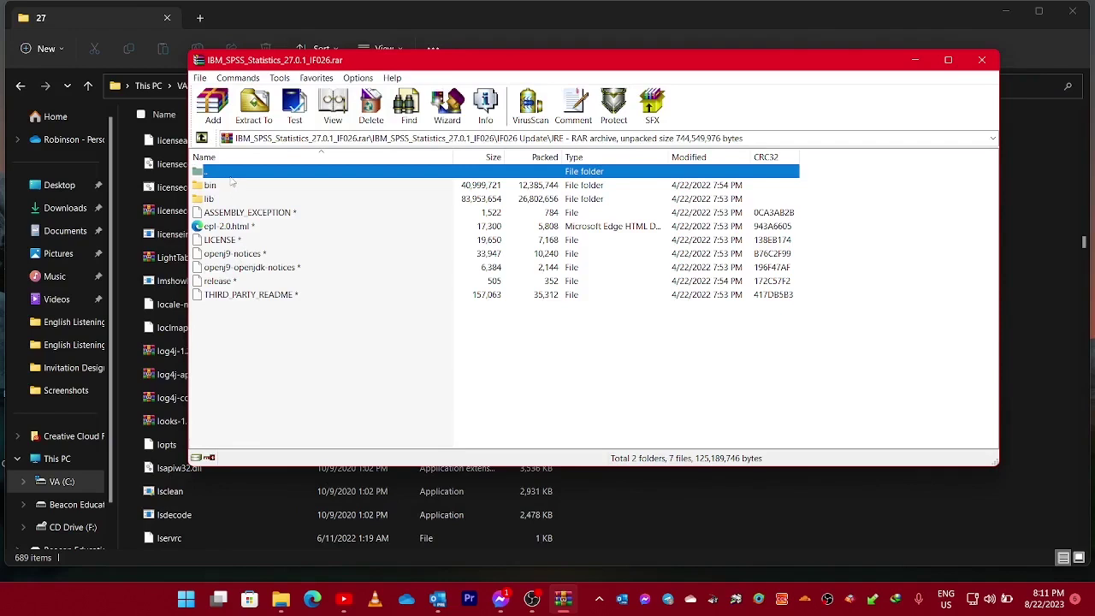
{"action": "key", "text": "BackSpace"}
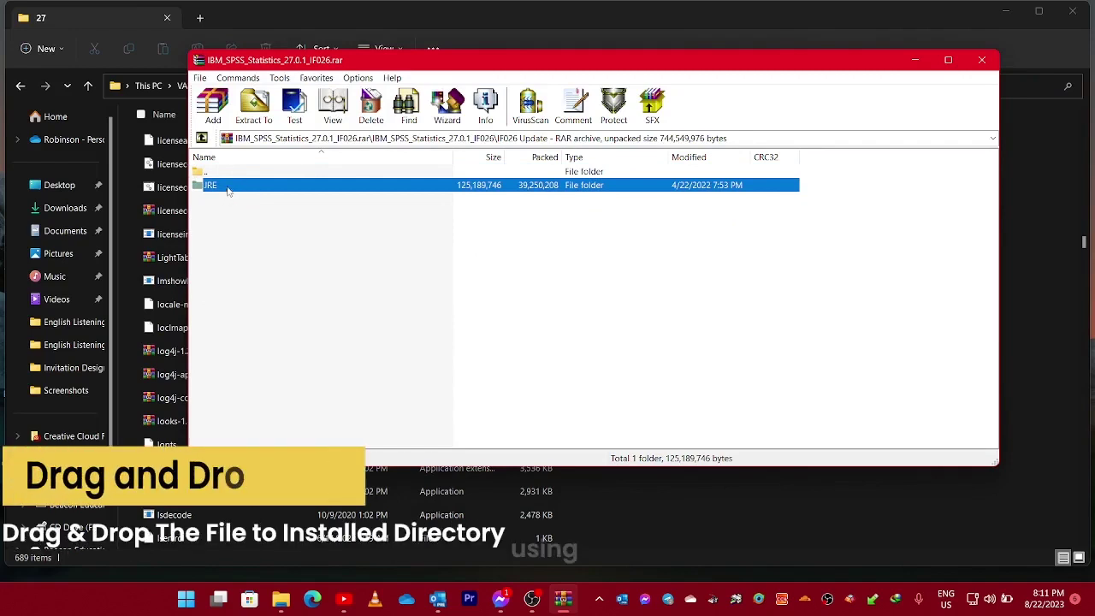
Drag the JRE folder into Statistics\27, replace the existing files with admin permission, then close Explorer.
{"action": "left_click_drag", "start_coordinate": [231, 188], "coordinate": [657, 530]}
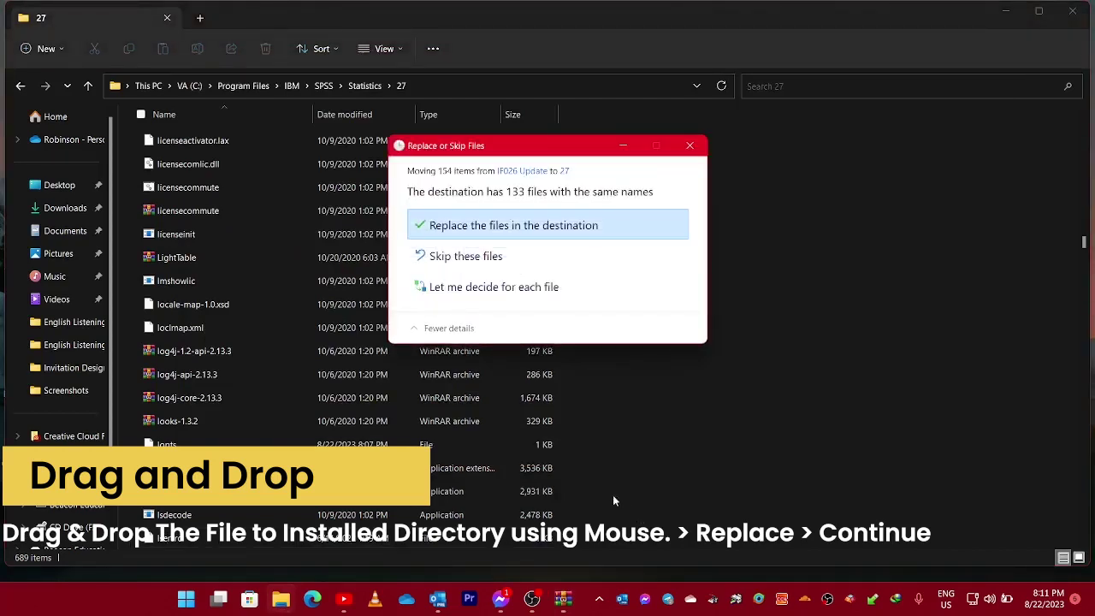
{"action": "left_click", "coordinate": [508, 228]}
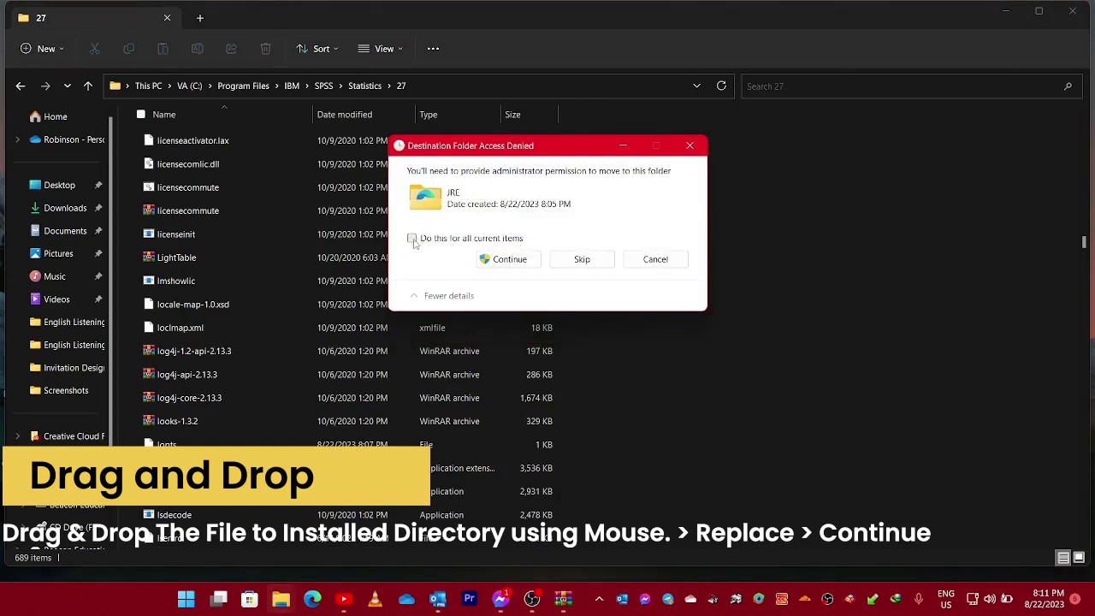
{"action": "left_click", "coordinate": [503, 260]}
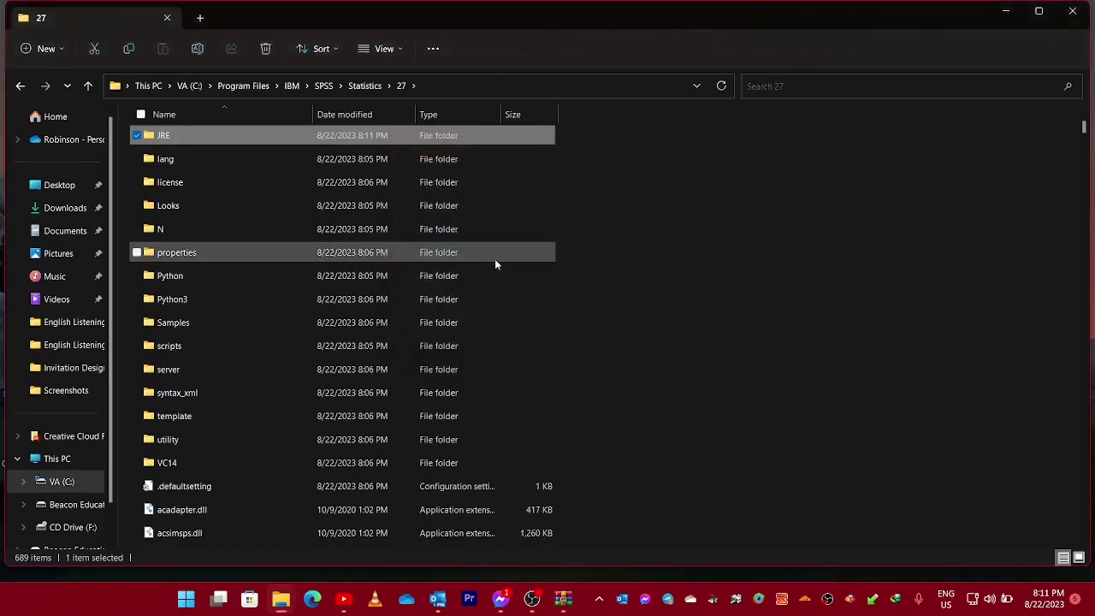
{"action": "left_click", "coordinate": [1073, 12]}
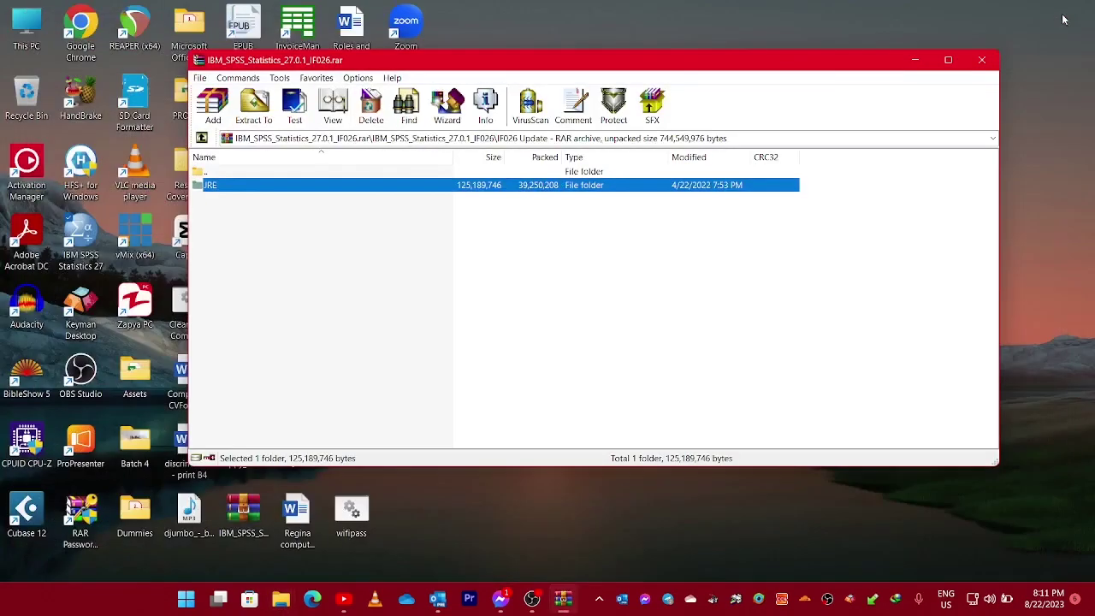
Close WinRAR and launch IBM SPSS Statistics 27 from its desktop shortcut.
{"action": "left_click", "coordinate": [981, 61]}
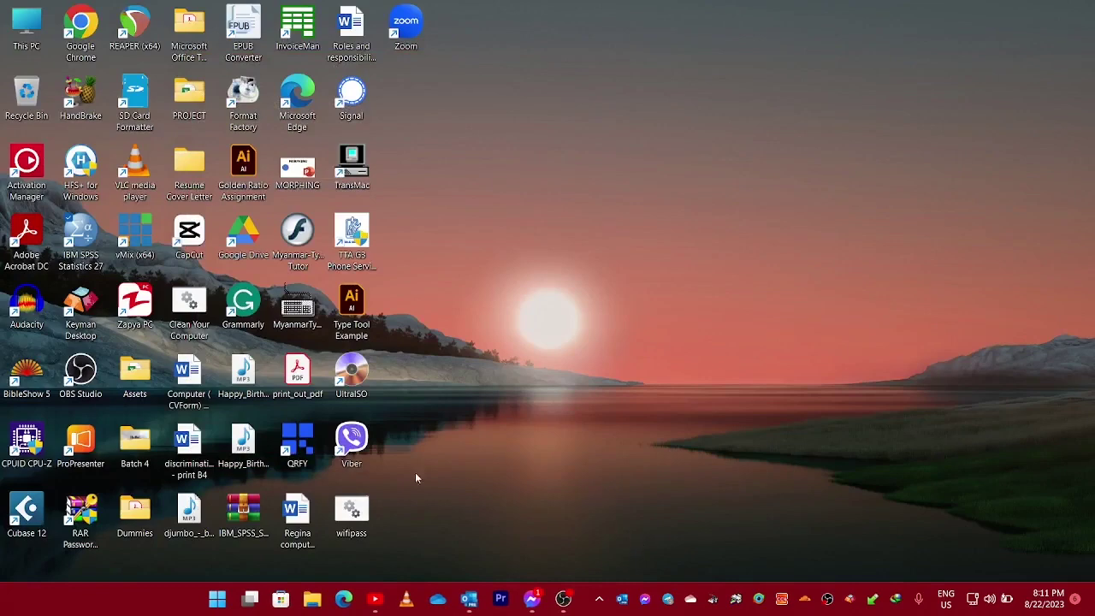
{"action": "double_click", "coordinate": [92, 256]}
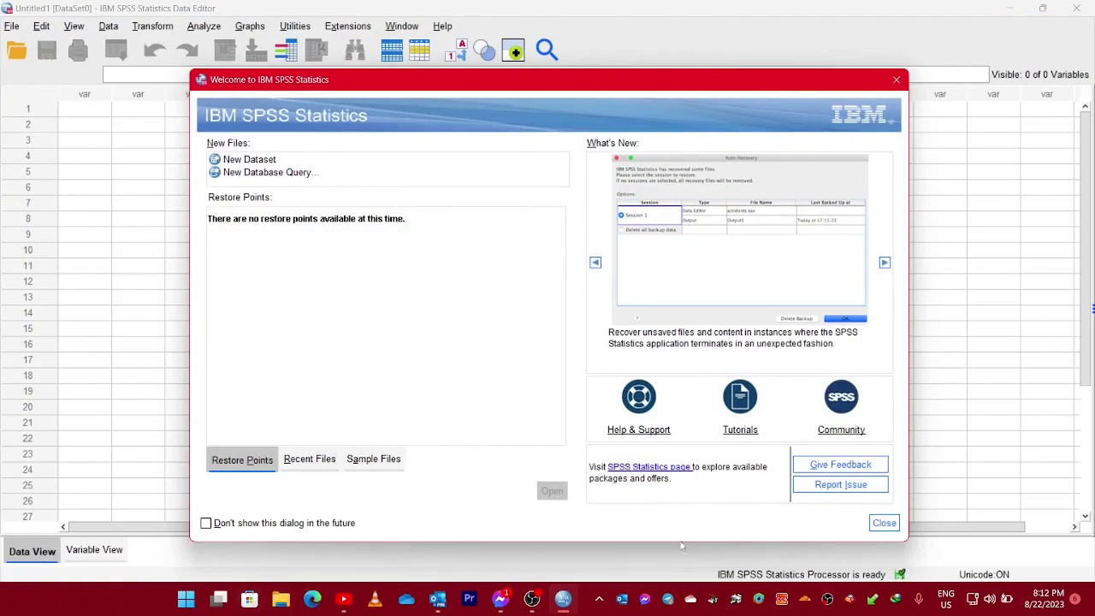
Tick 'Don't show this dialog in the future' and close the Welcome dialog to reach Untitled1 Data Editor.
{"action": "left_click_drag", "start_coordinate": [664, 83], "coordinate": [649, 26]}
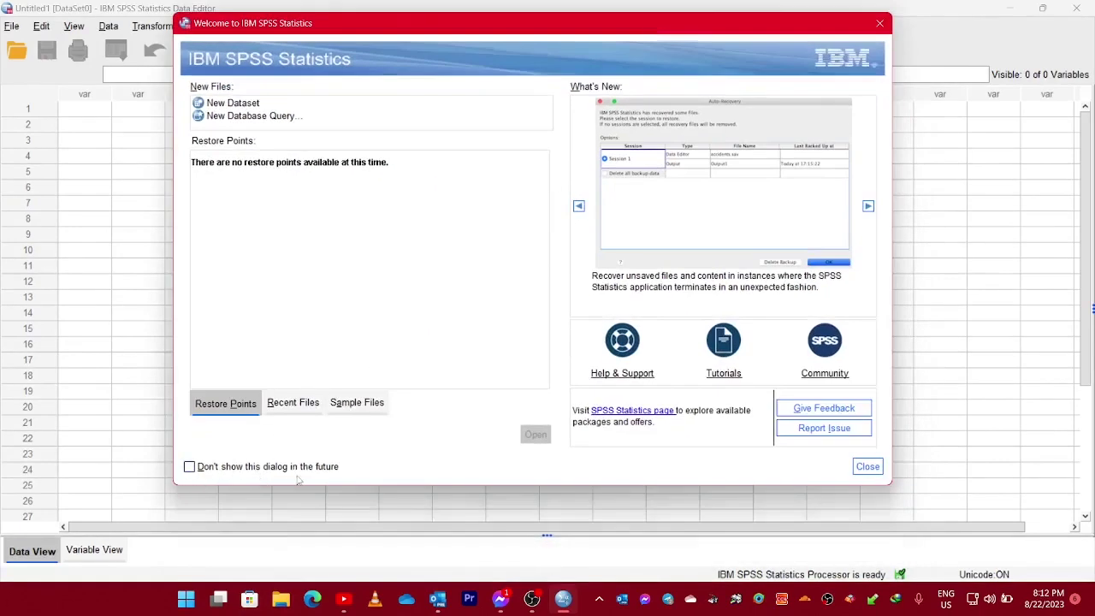
{"action": "left_click", "coordinate": [189, 466]}
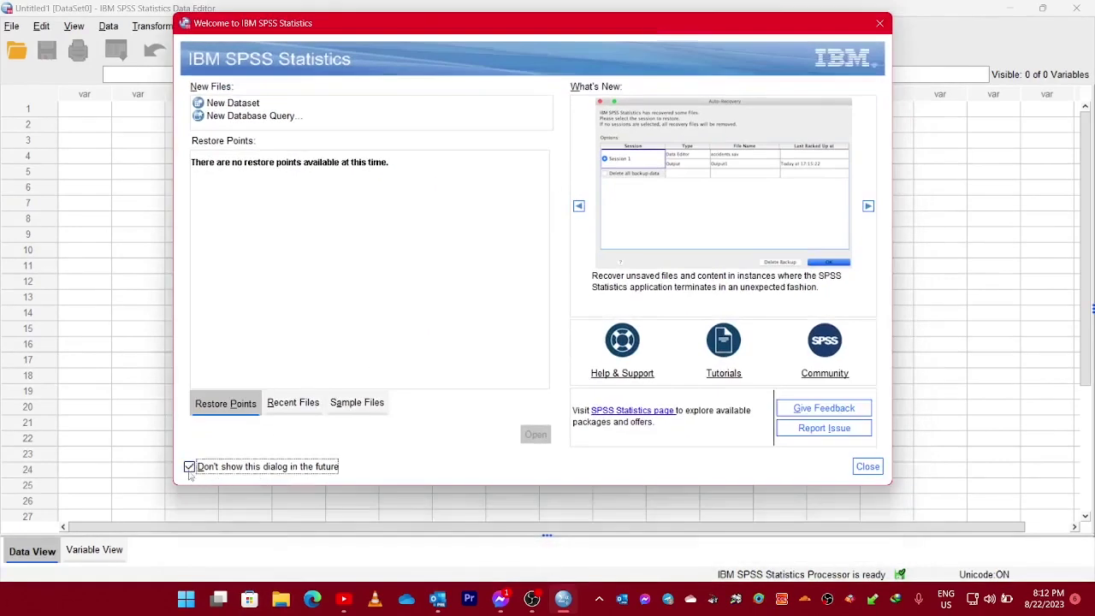
{"action": "left_click", "coordinate": [864, 467]}
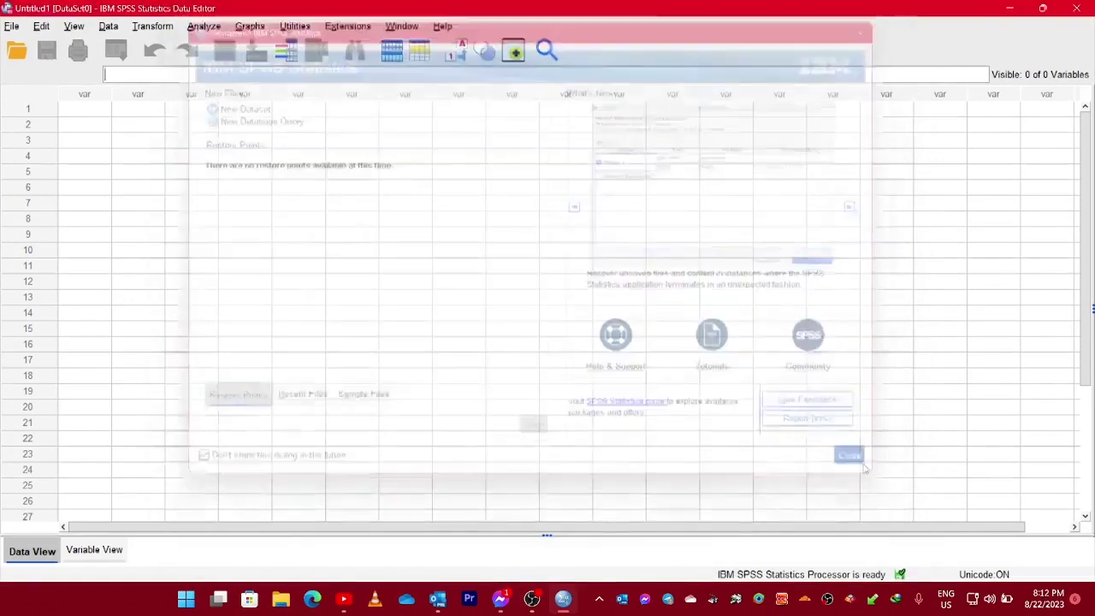